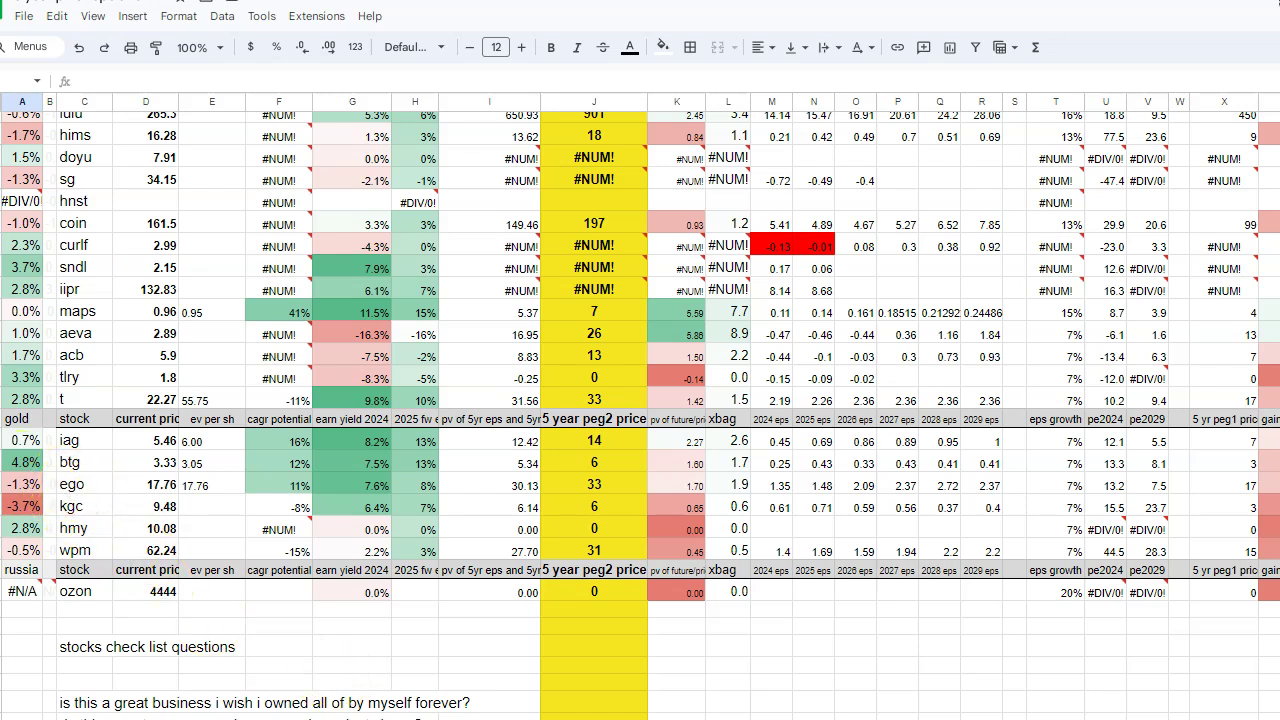
- Inspect the btg row in the tracker sheet, then bring up TradingView's B2Gold (BTG) daily chart
click(20, 462)
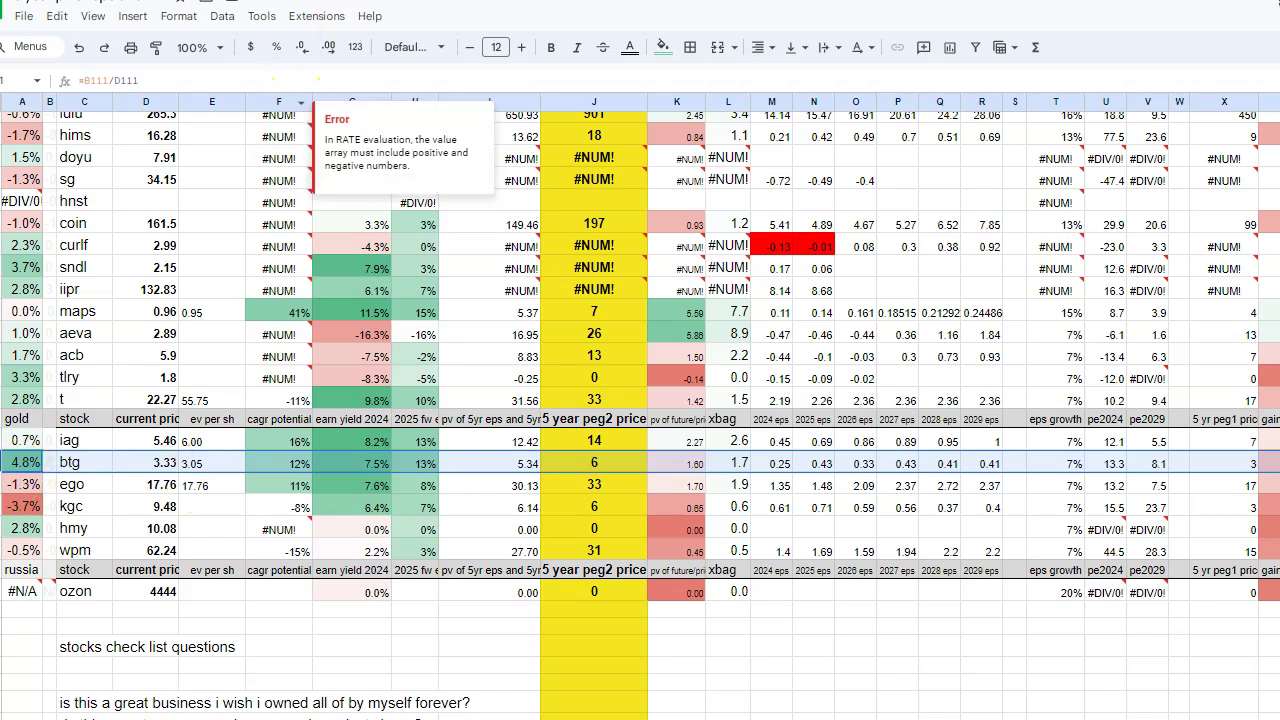
click(200, 0)
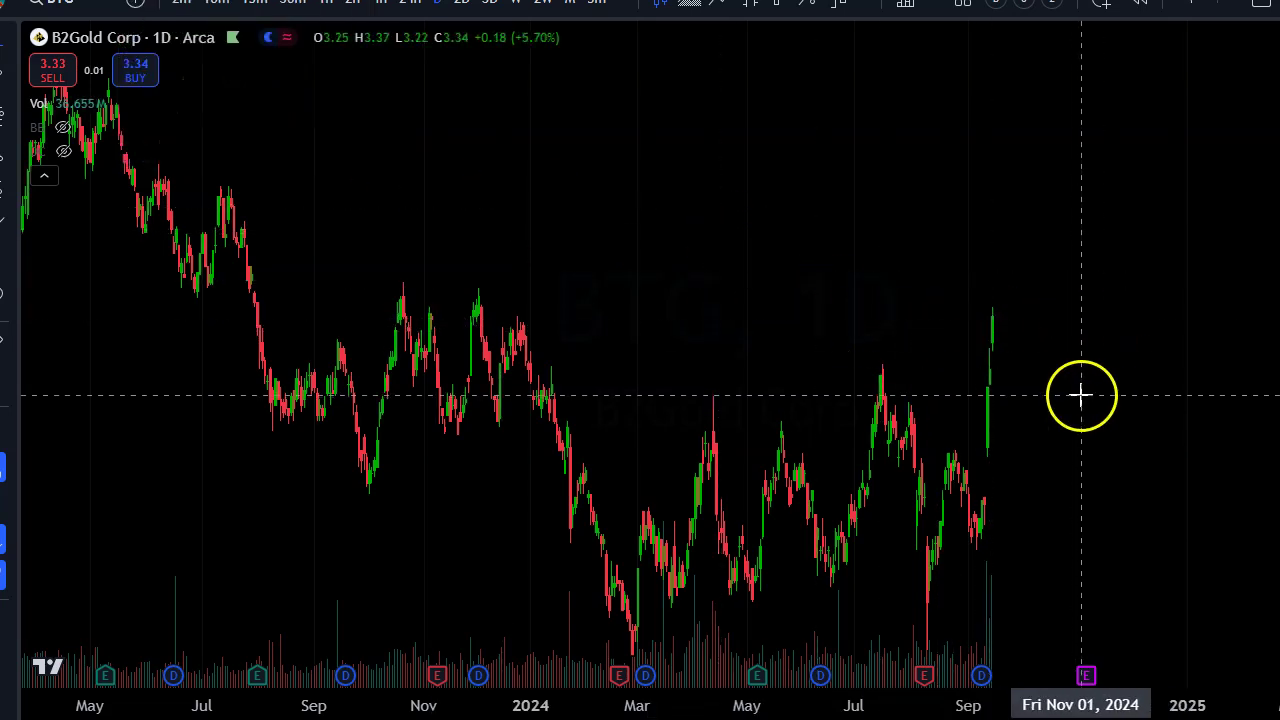
- Frame the BTG daily chart on roughly Sep 2023 to Sep 2024
drag(1070, 405, 1023, 420)
scroll(954, 584, up, 1)
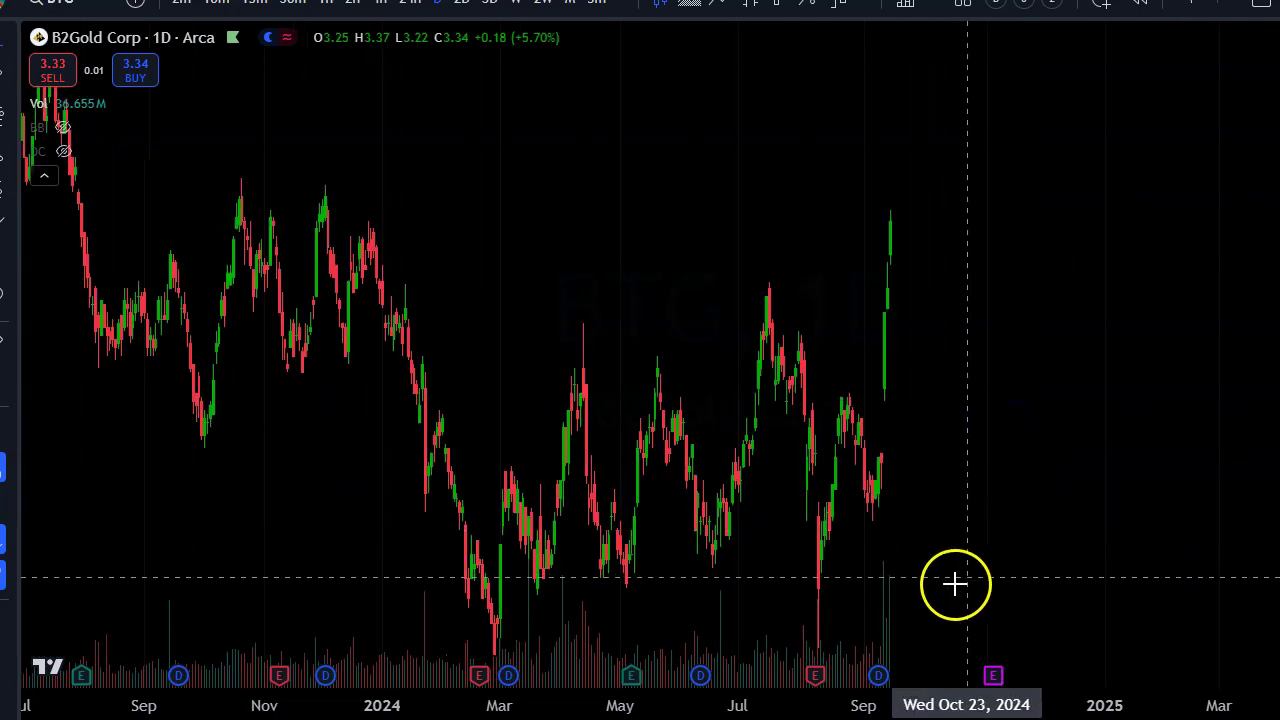
scroll(1014, 491, down, 1)
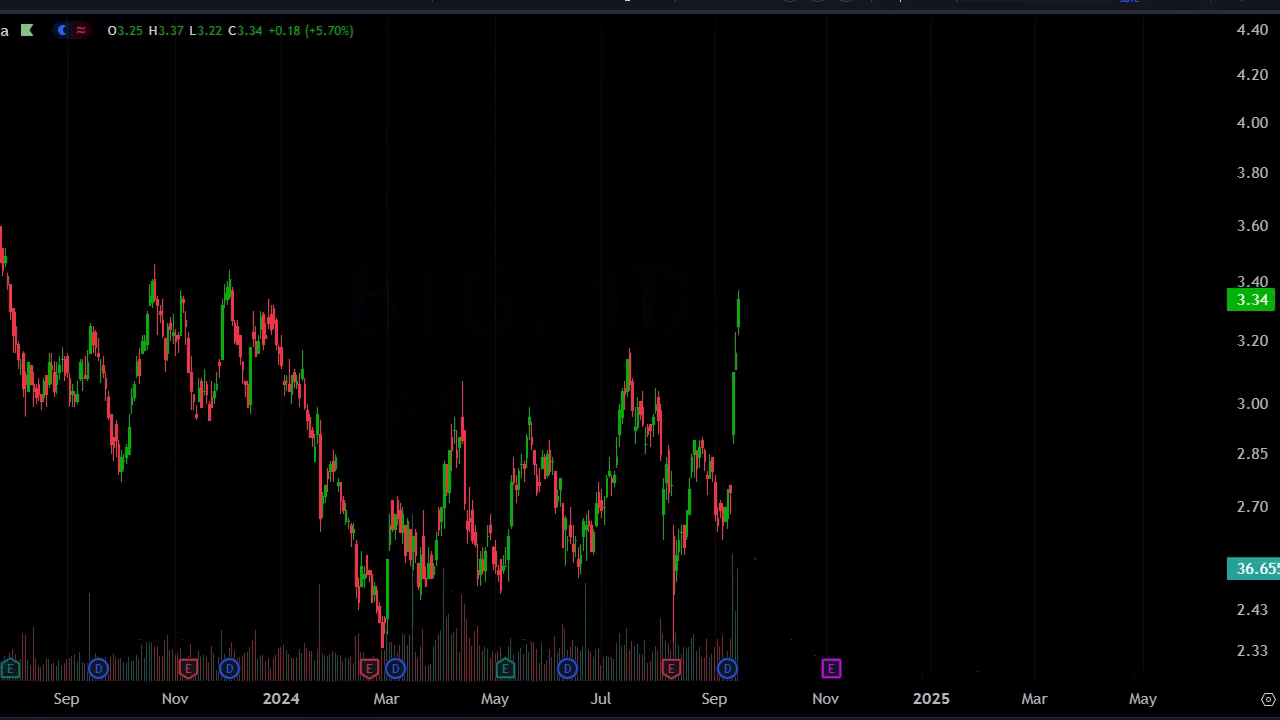
drag(217, 540, 303, 528)
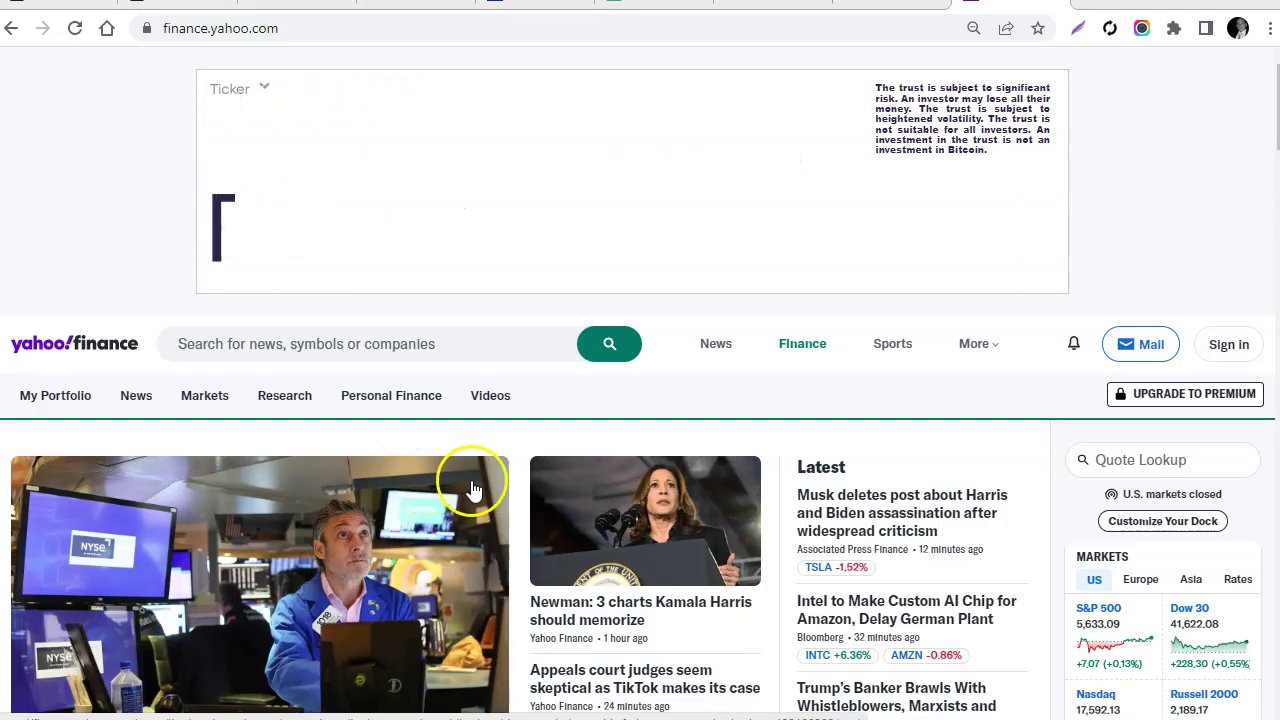
- Look up 'btg' on Yahoo Finance and open its Historical Data page
click(318, 343)
text(btg)
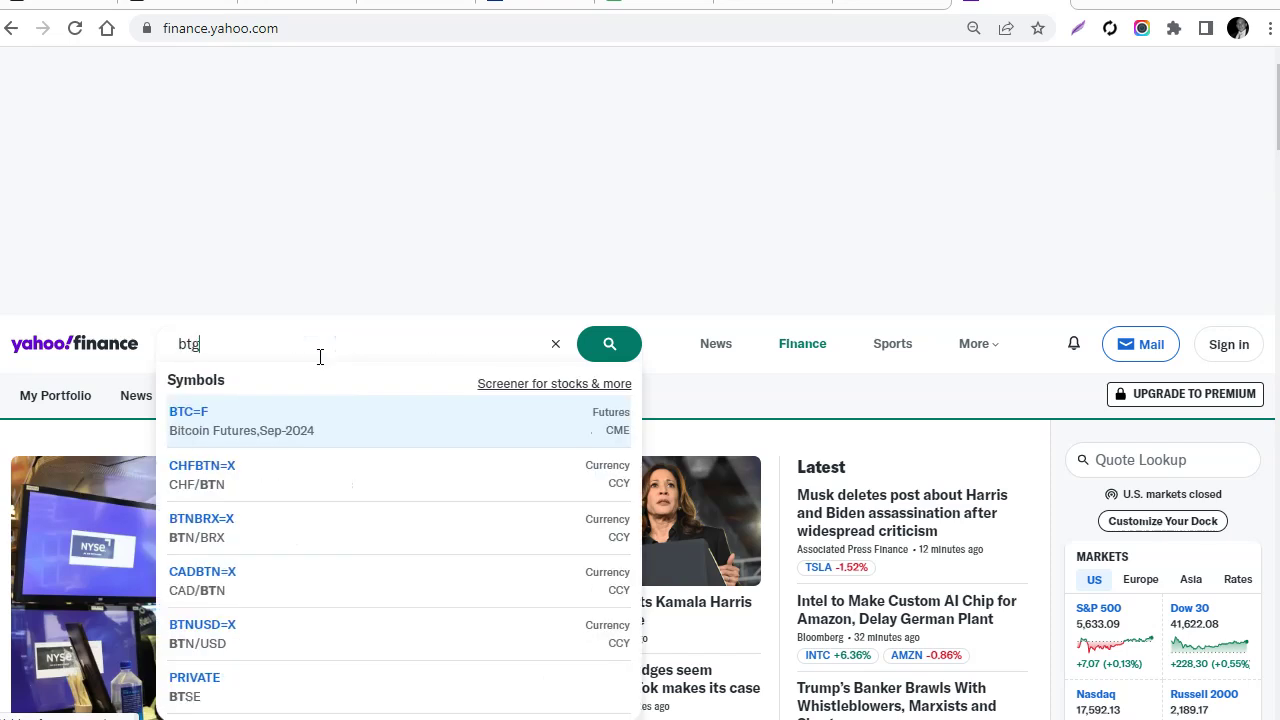
key(Return)
mouse_move(372, 392)
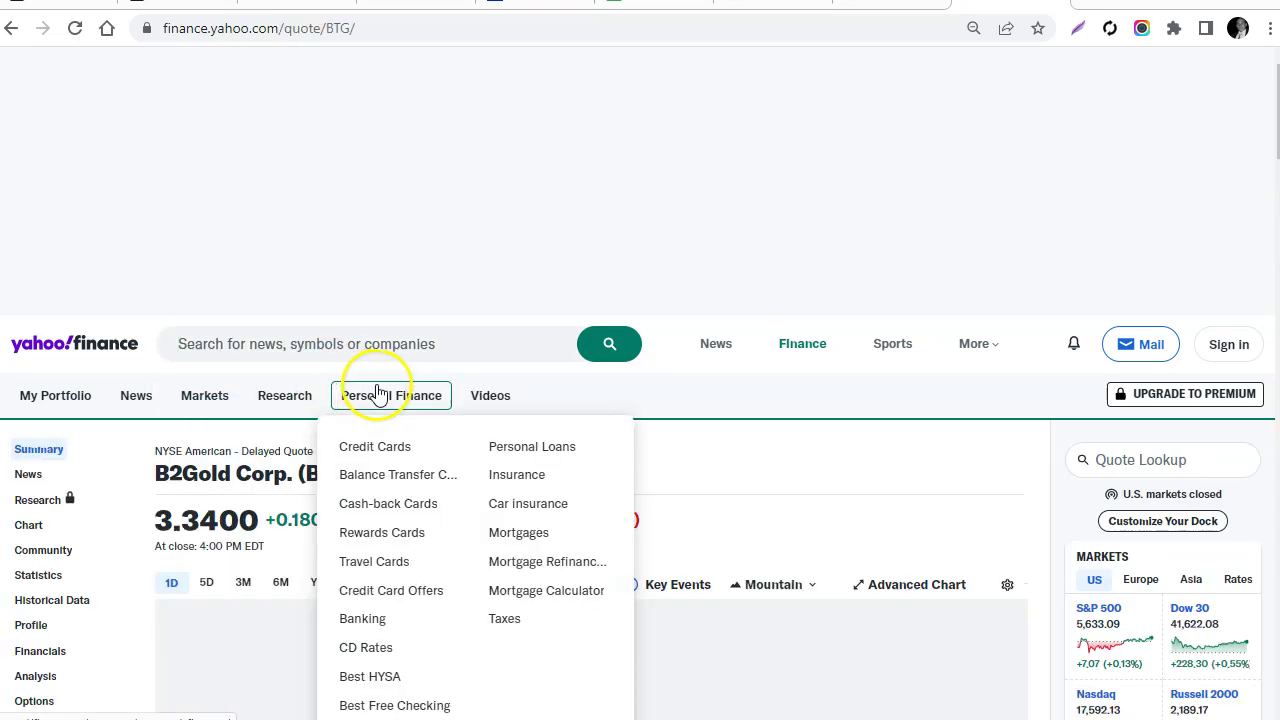
scroll(594, 434, down, 2)
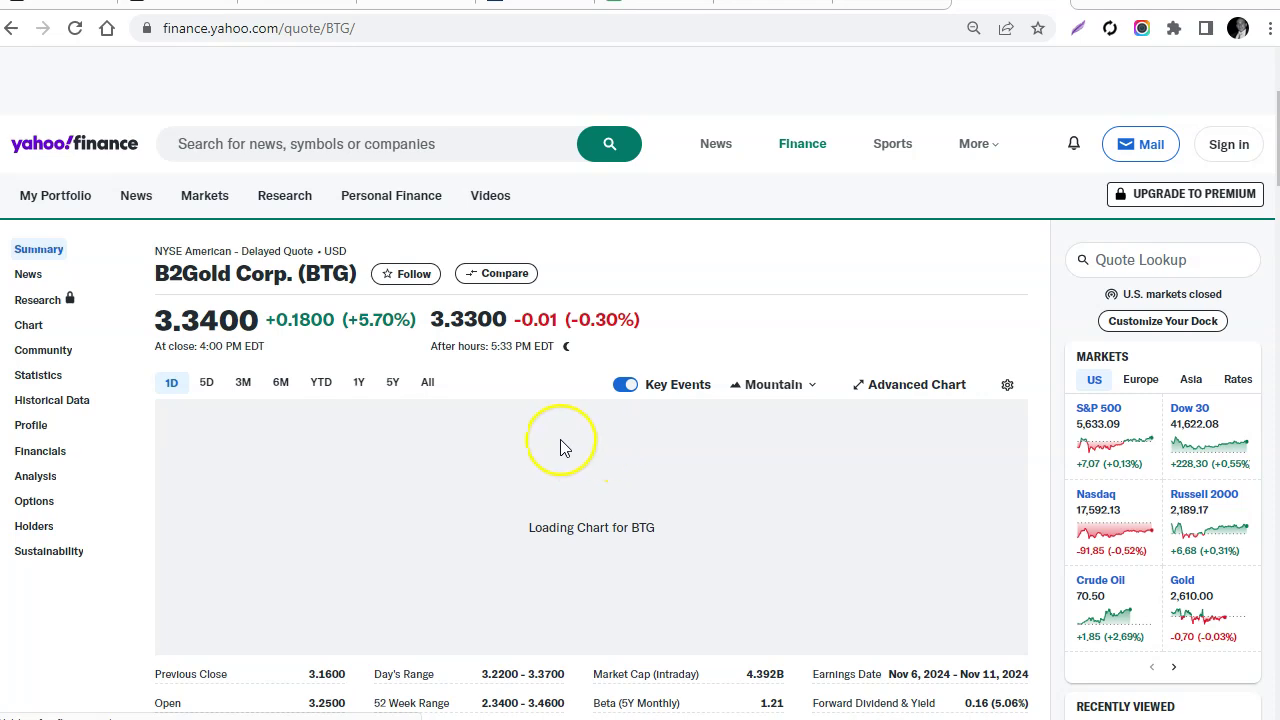
click(63, 408)
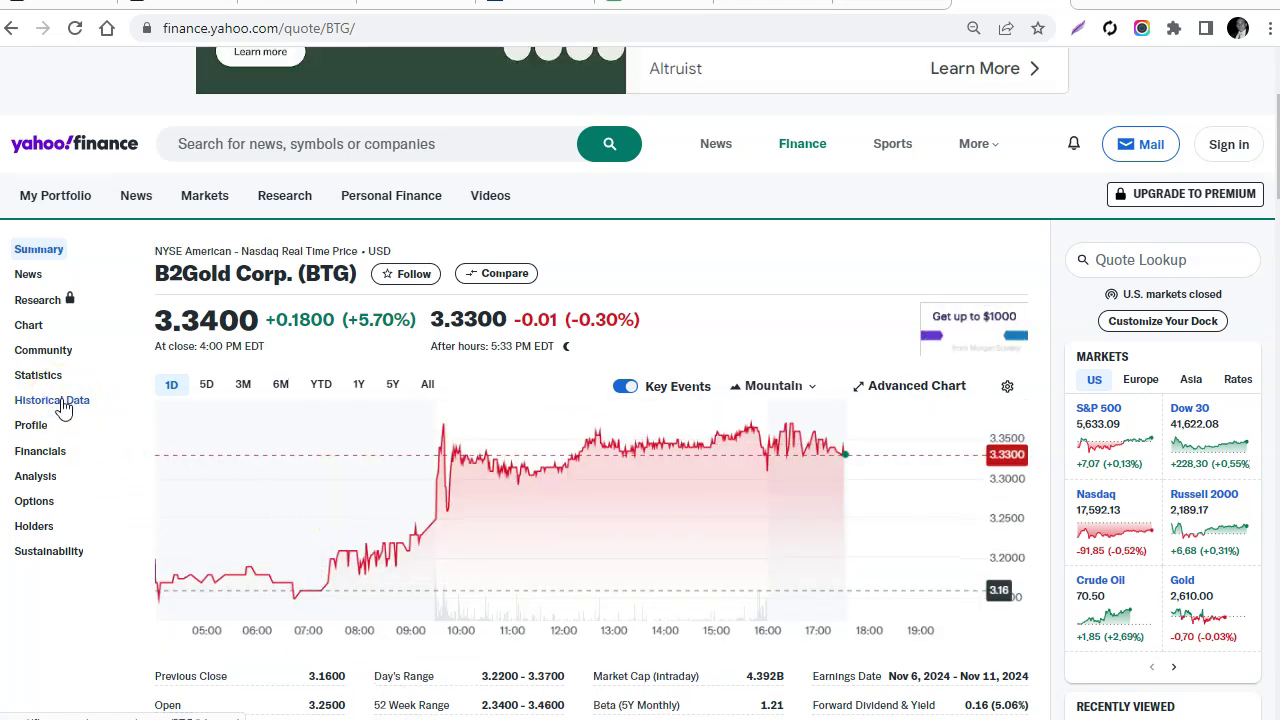
- Select BTG's daily price table from the Date header (Sep 16, 2024) down to Dec 1, 2023
scroll(720, 530, down, 1)
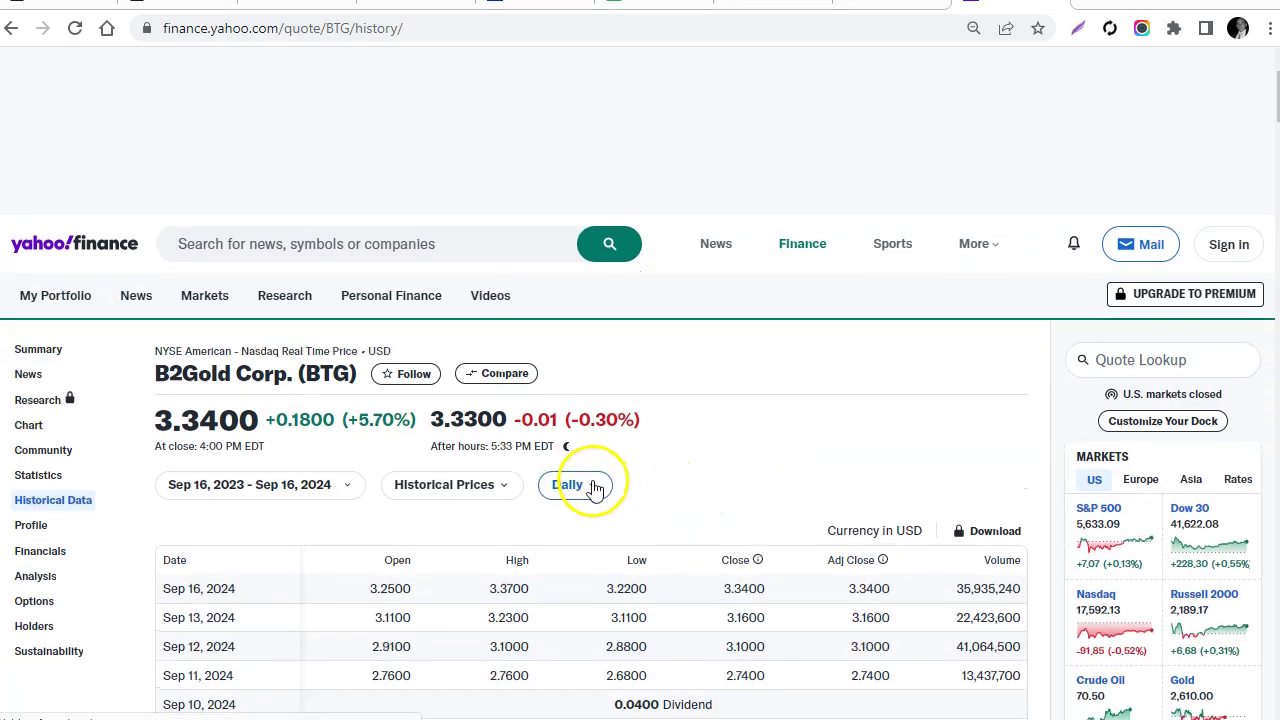
scroll(666, 471, down, 2)
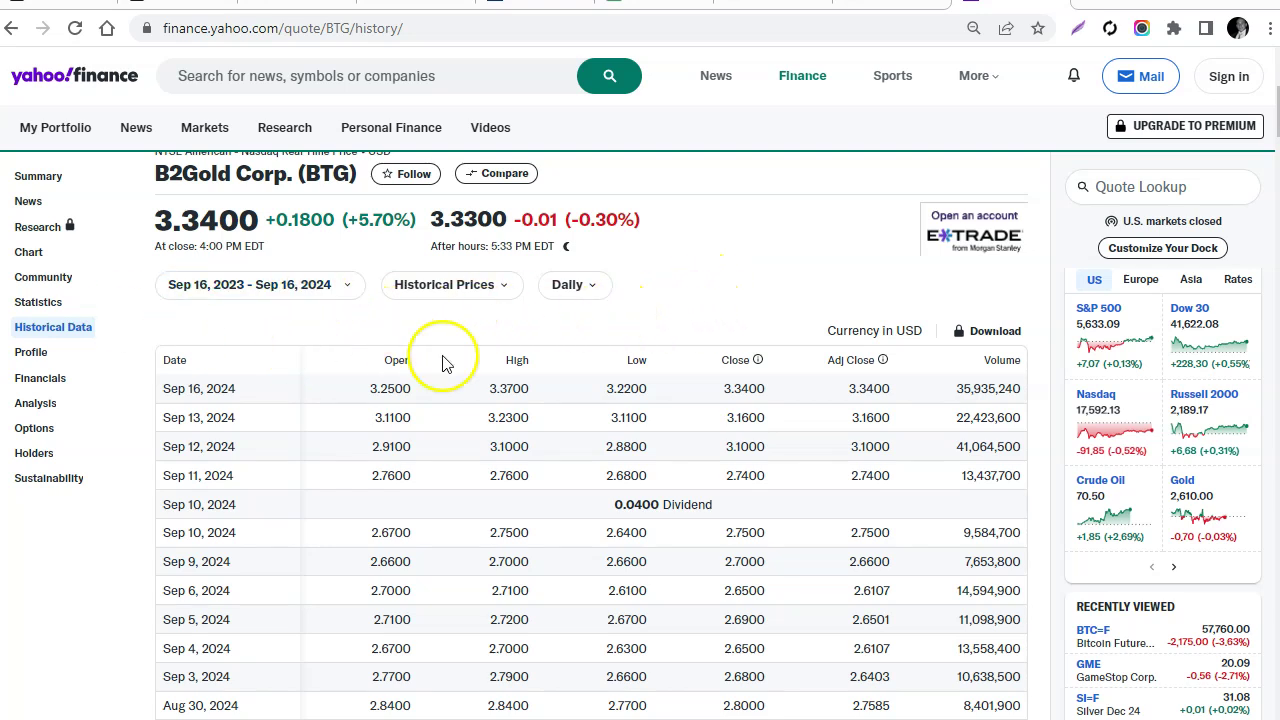
drag(160, 368, 996, 266)
scroll(654, 414, down, 5)
scroll(660, 411, down, 15)
scroll(660, 409, down, 15)
scroll(662, 413, down, 12)
scroll(662, 410, down, 12)
scroll(658, 457, down, 2)
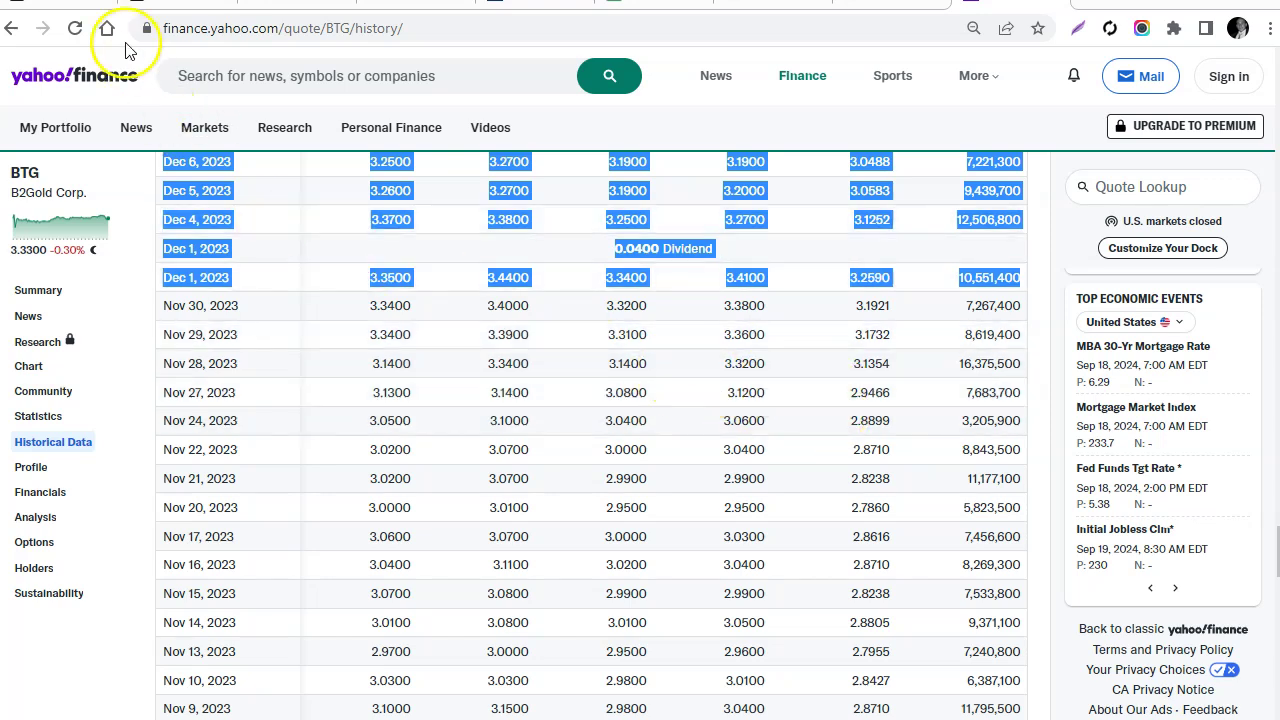
key(alt+Tab)
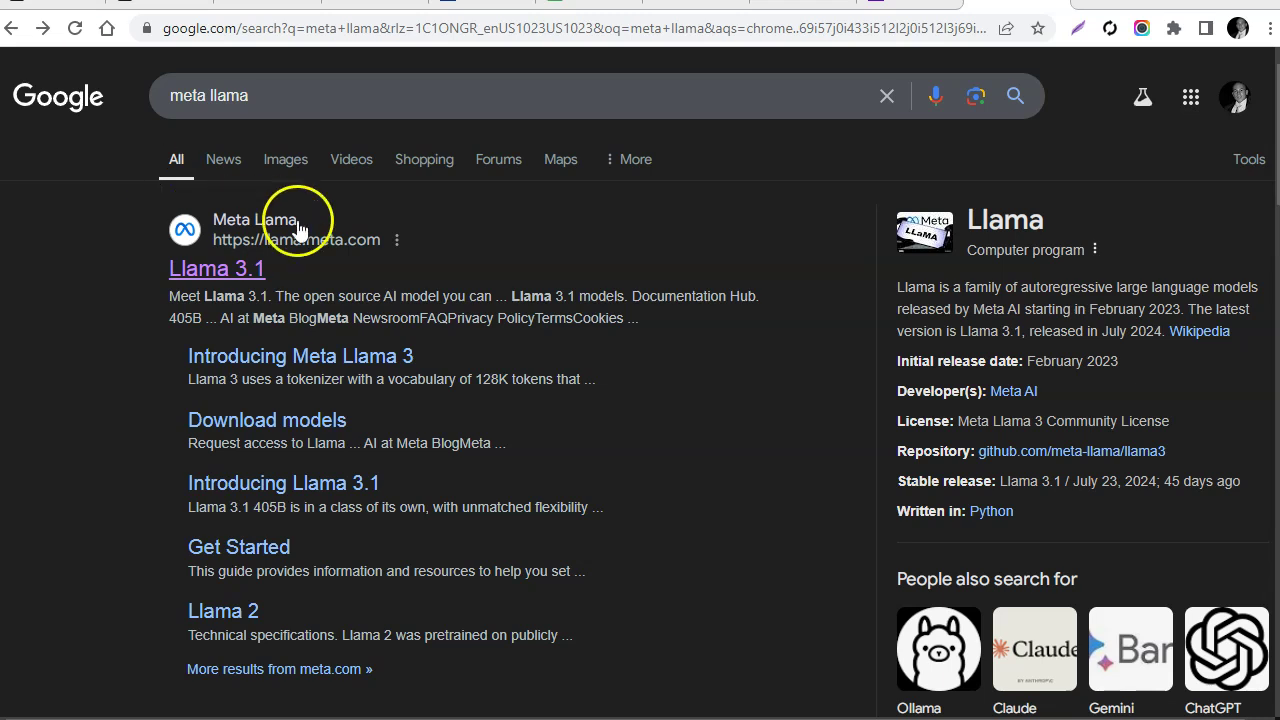
- Go from the Llama 3.1 search result to Meta AI via 'Try 405B on Meta AI'
double_click(363, 97)
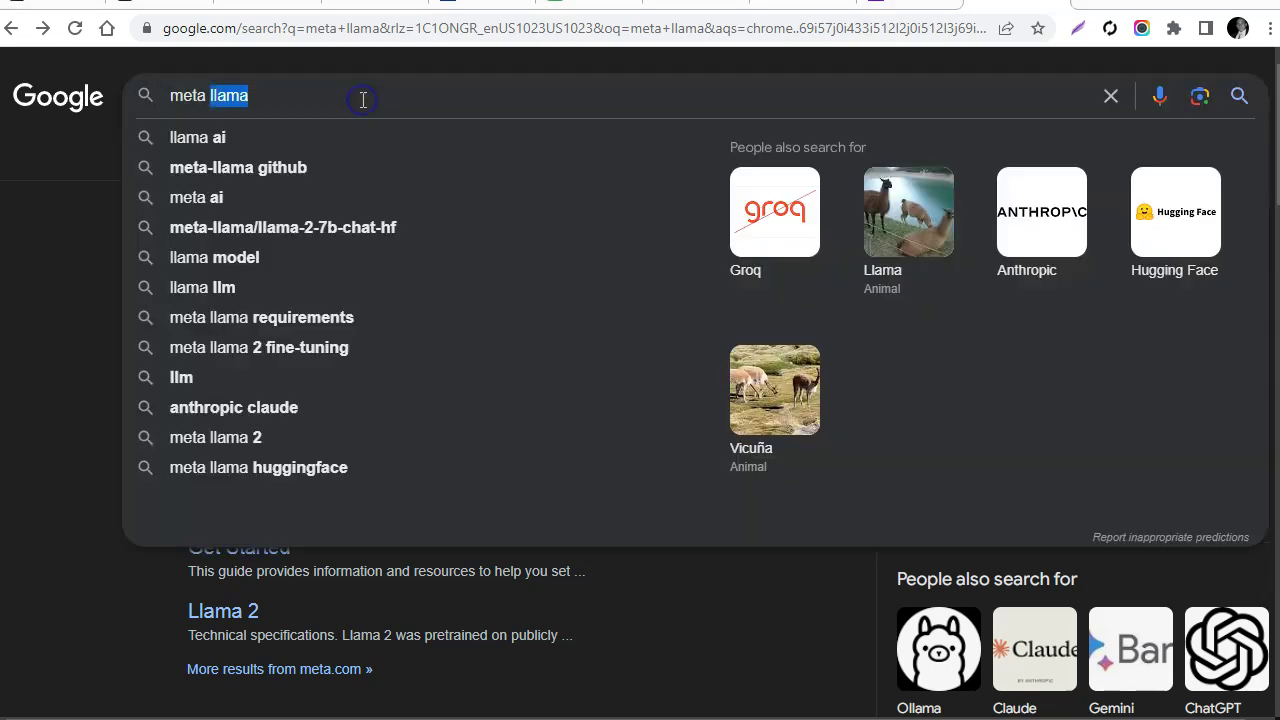
click(34, 293)
click(218, 270)
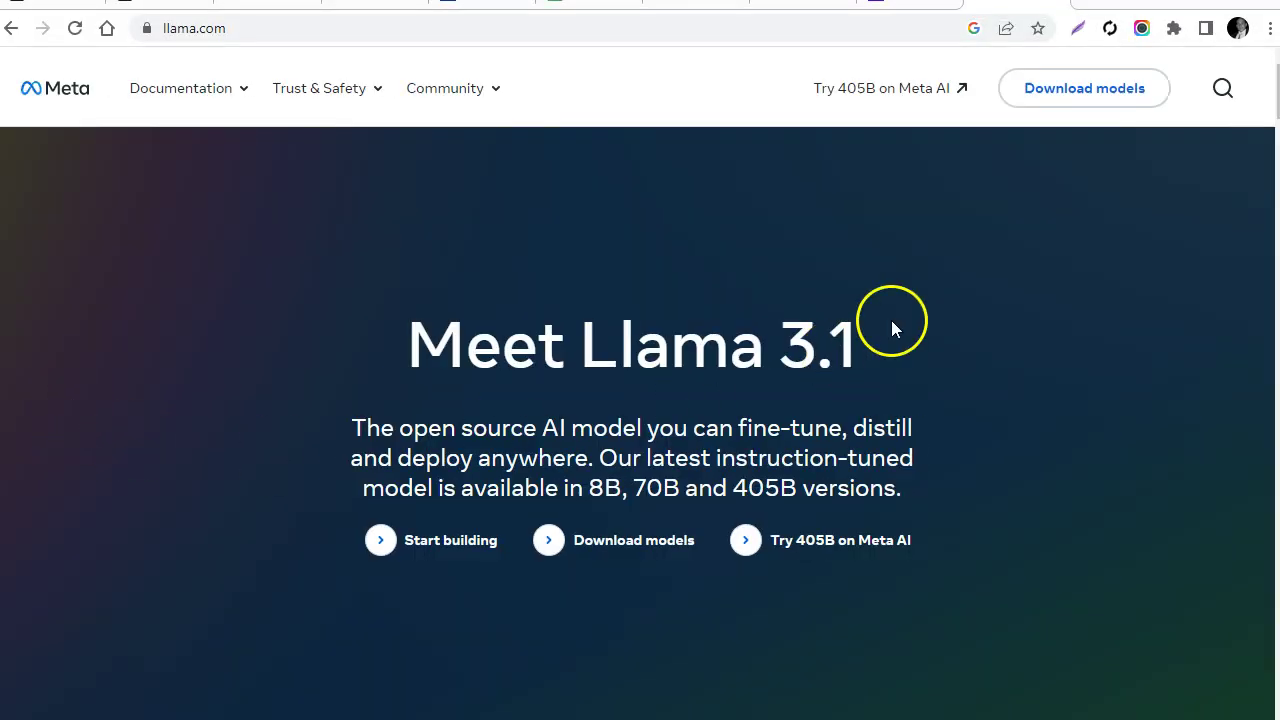
click(865, 88)
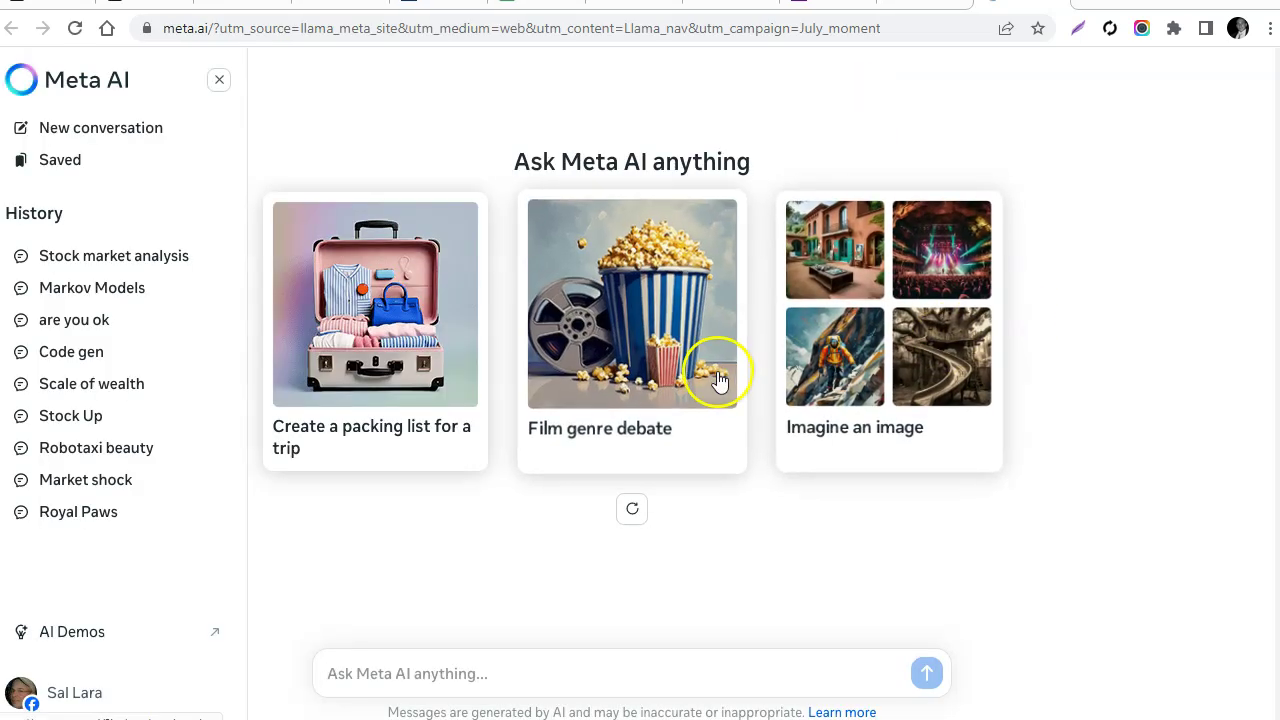
- Ask Meta AI for a Markov model (rising +5%, falling -5%, neutral between) on the pasted BTG prices
click(566, 674)
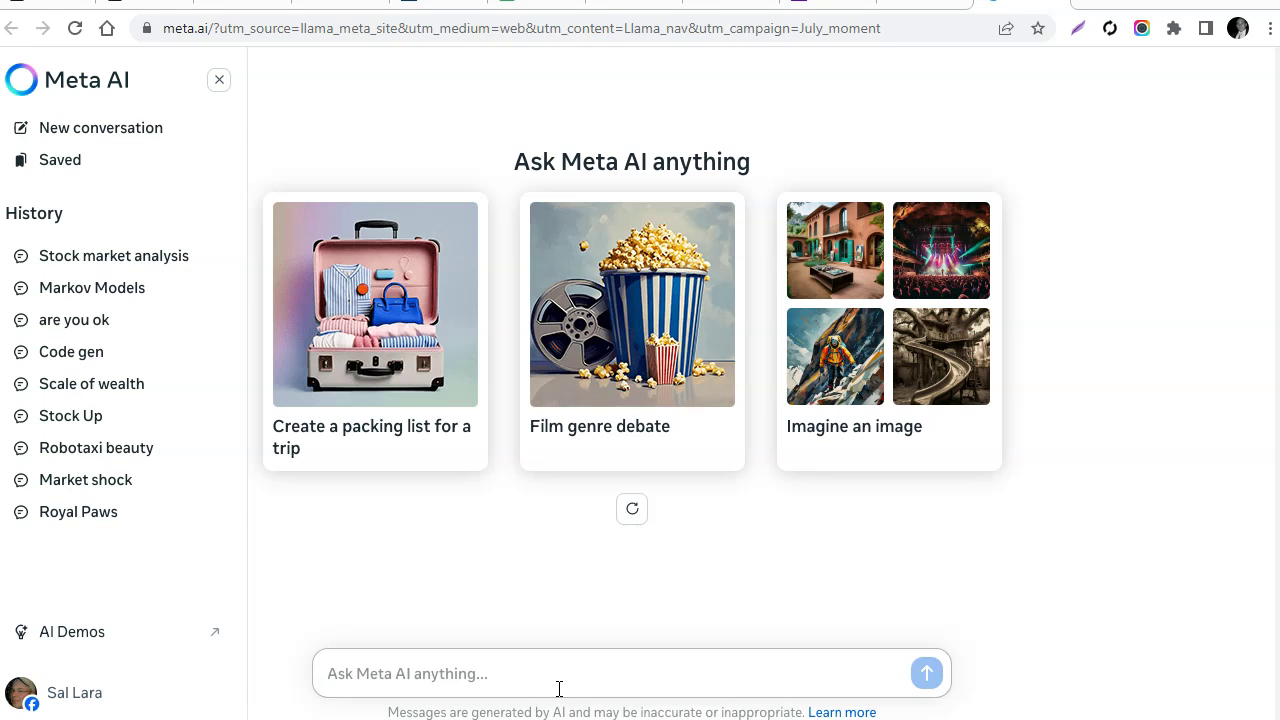
text(run a markov model on the data provided, rising = +5%, falling =-5%, neutral =)
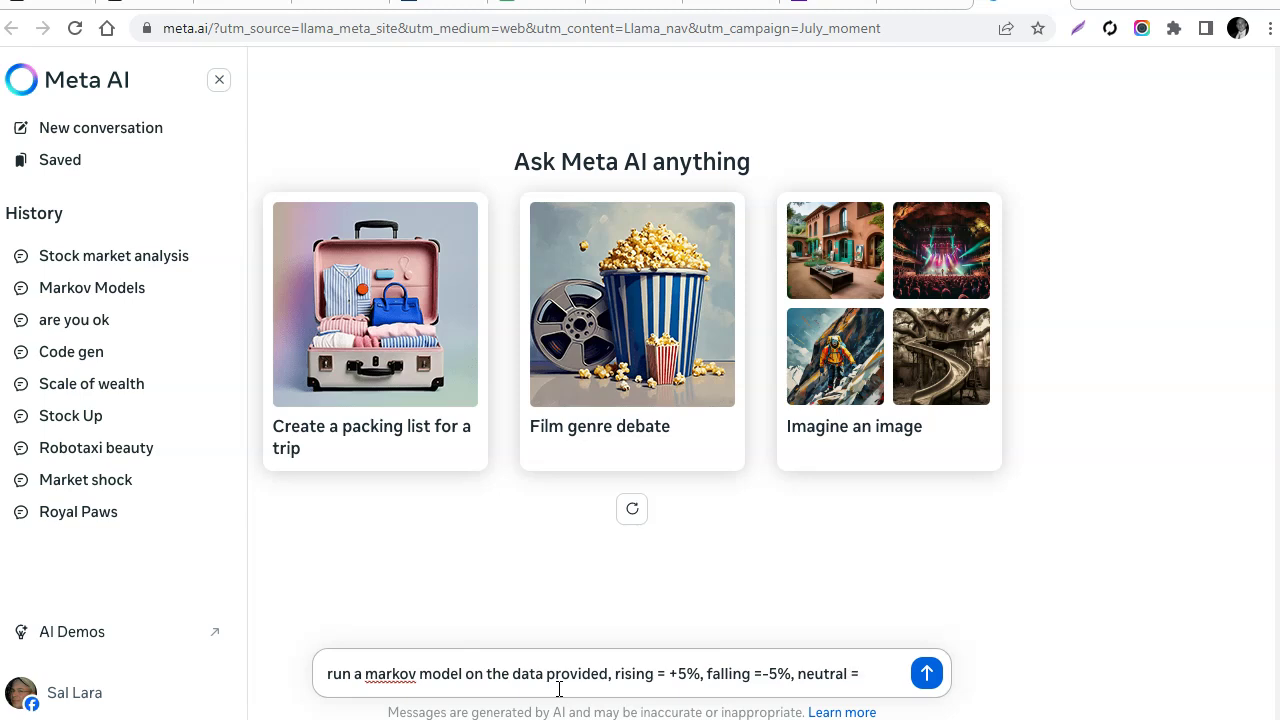
text(een -5% and 5%,)
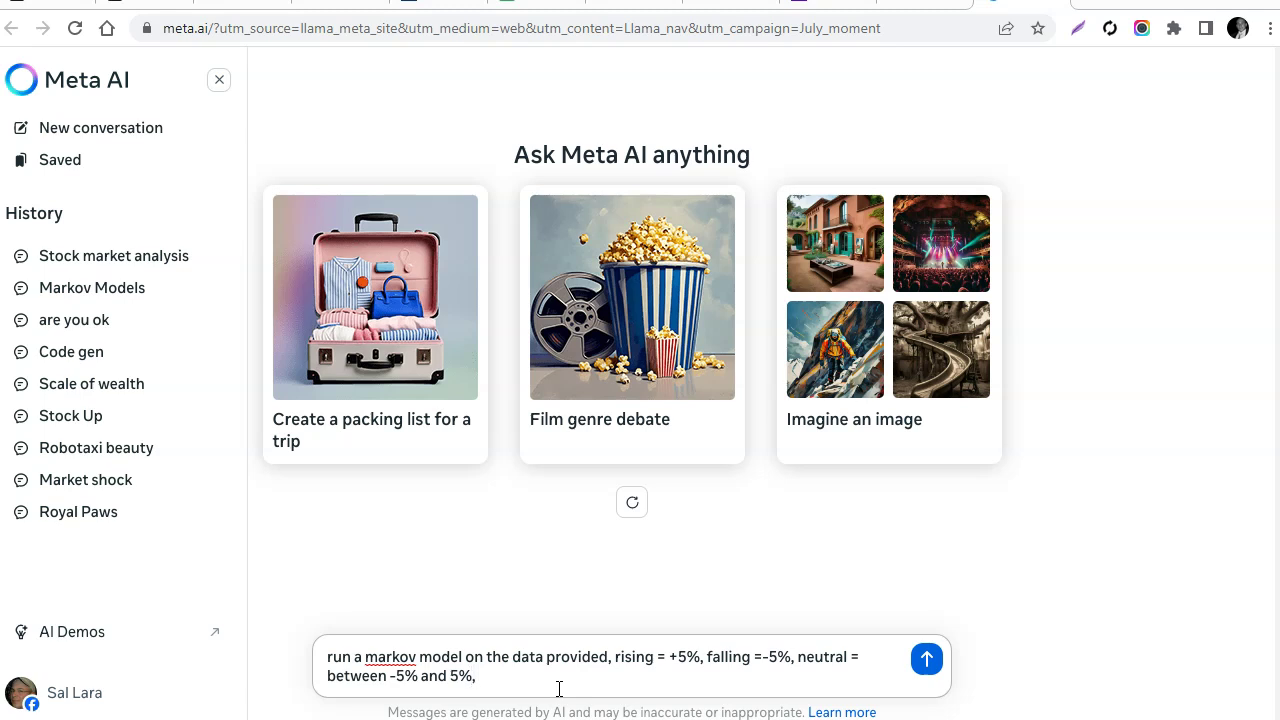
key(ctrl+v)
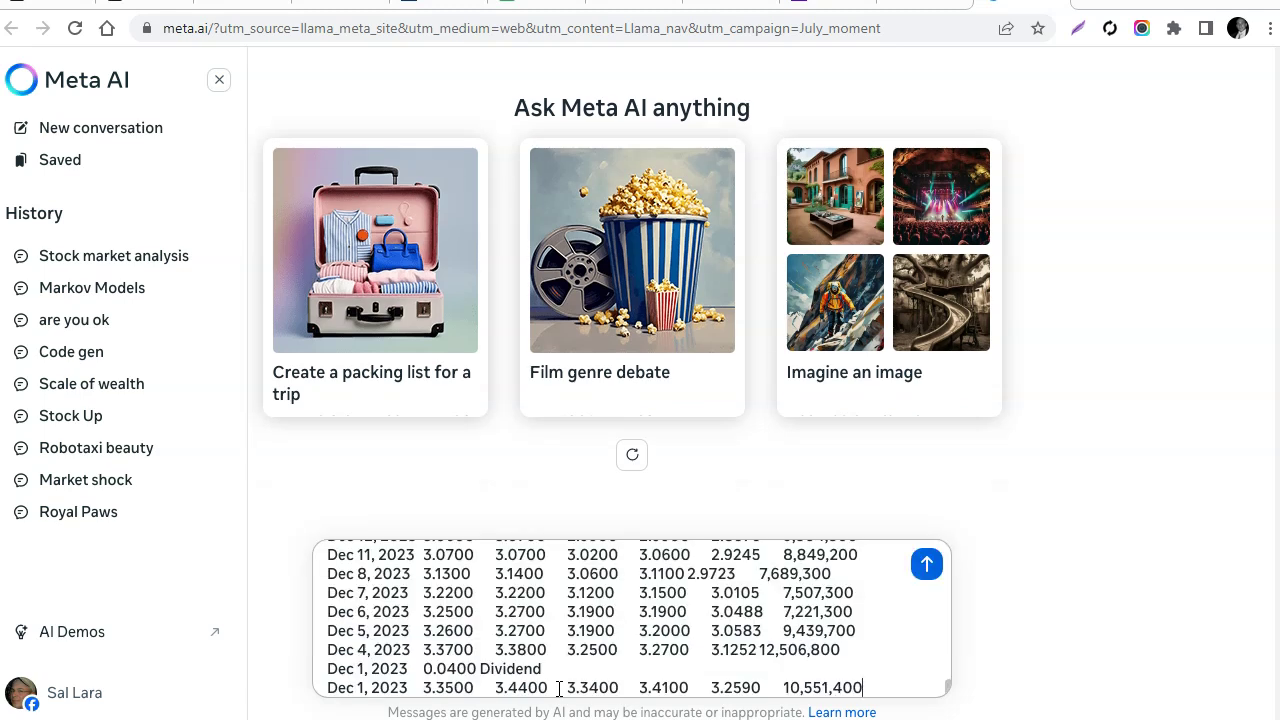
key(Return)
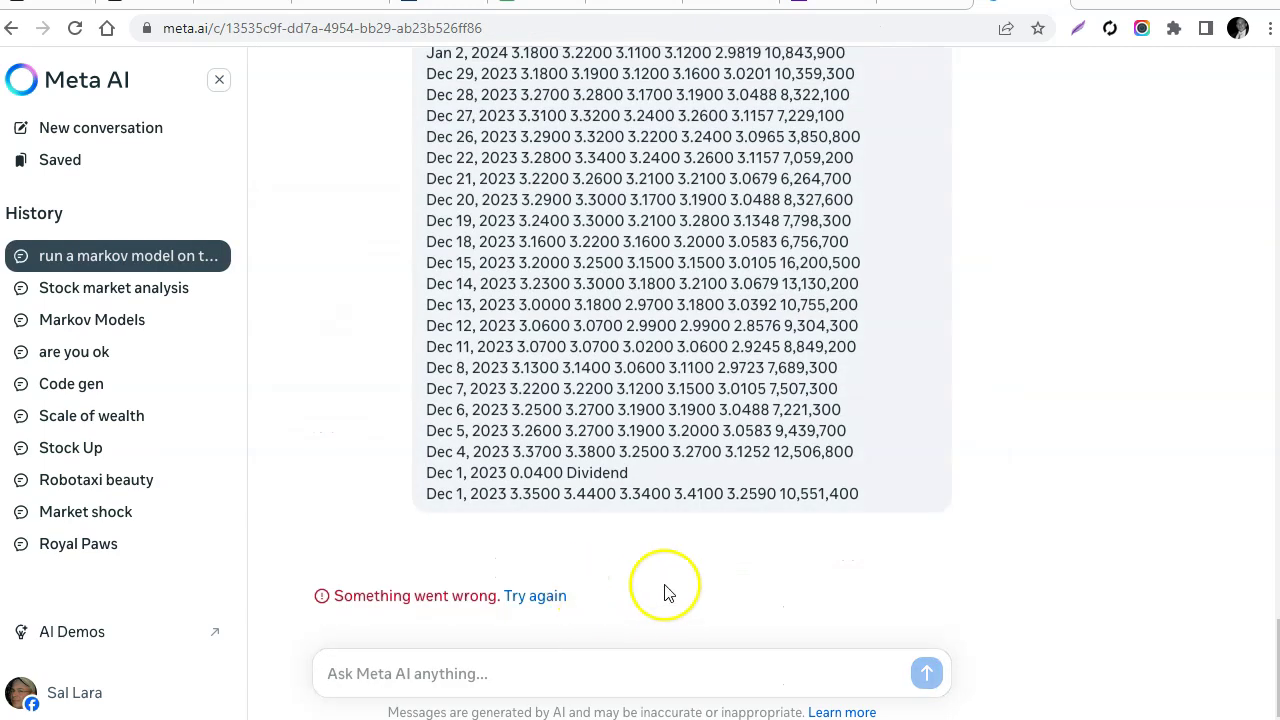
- Copy the earlier Markov prompt with its BTG price data and resend it to Meta AI
scroll(690, 580, up, 15)
scroll(697, 578, up, 20)
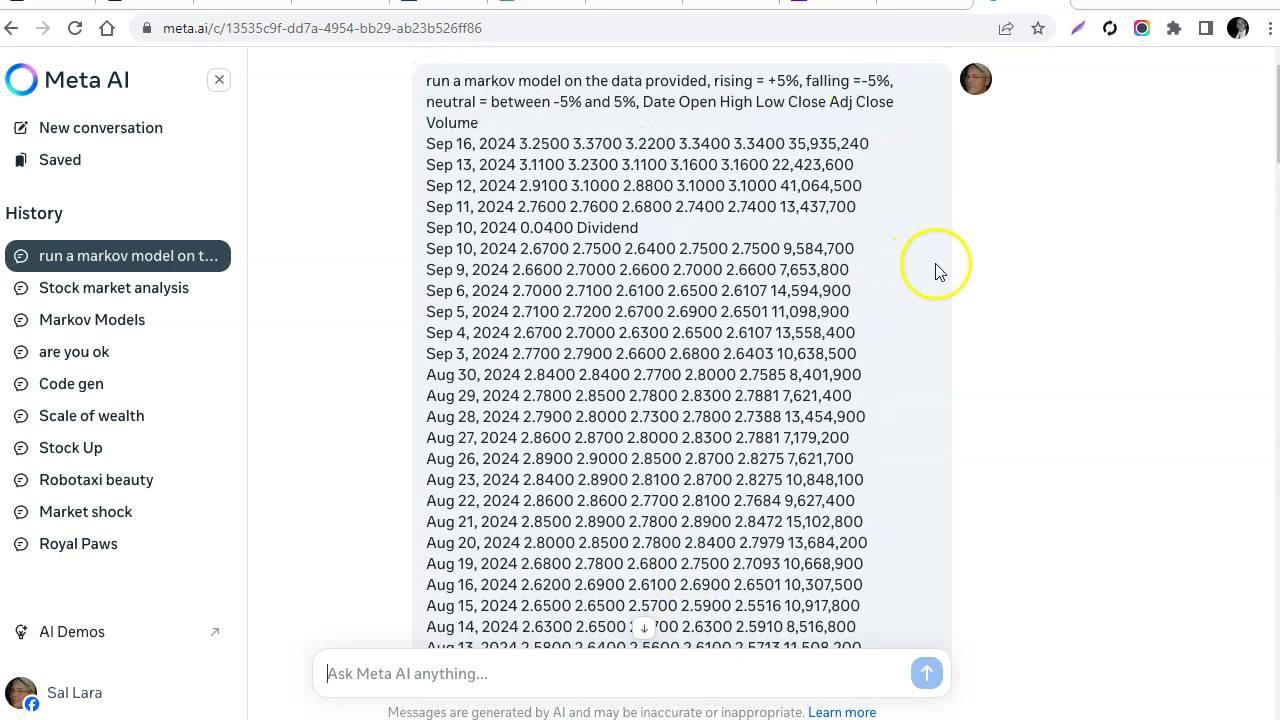
right_click(900, 252)
click(1029, 194)
scroll(935, 341, down, 20)
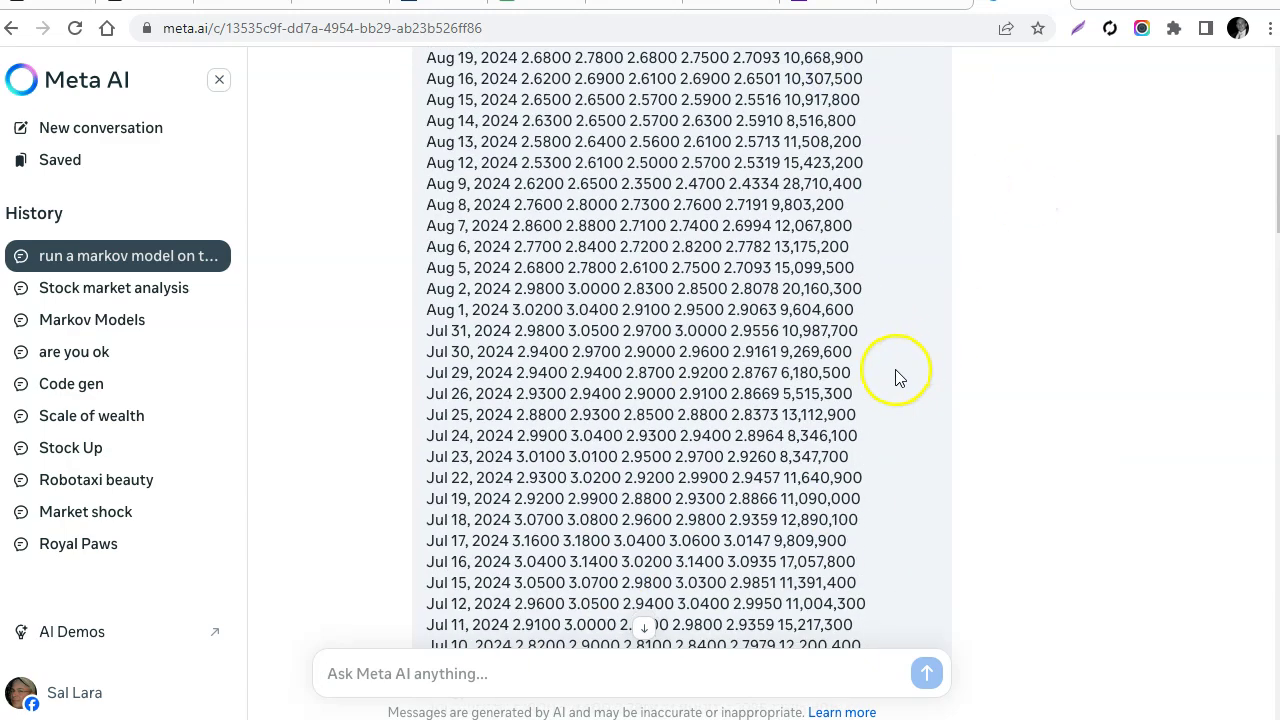
scroll(900, 397, down, 5)
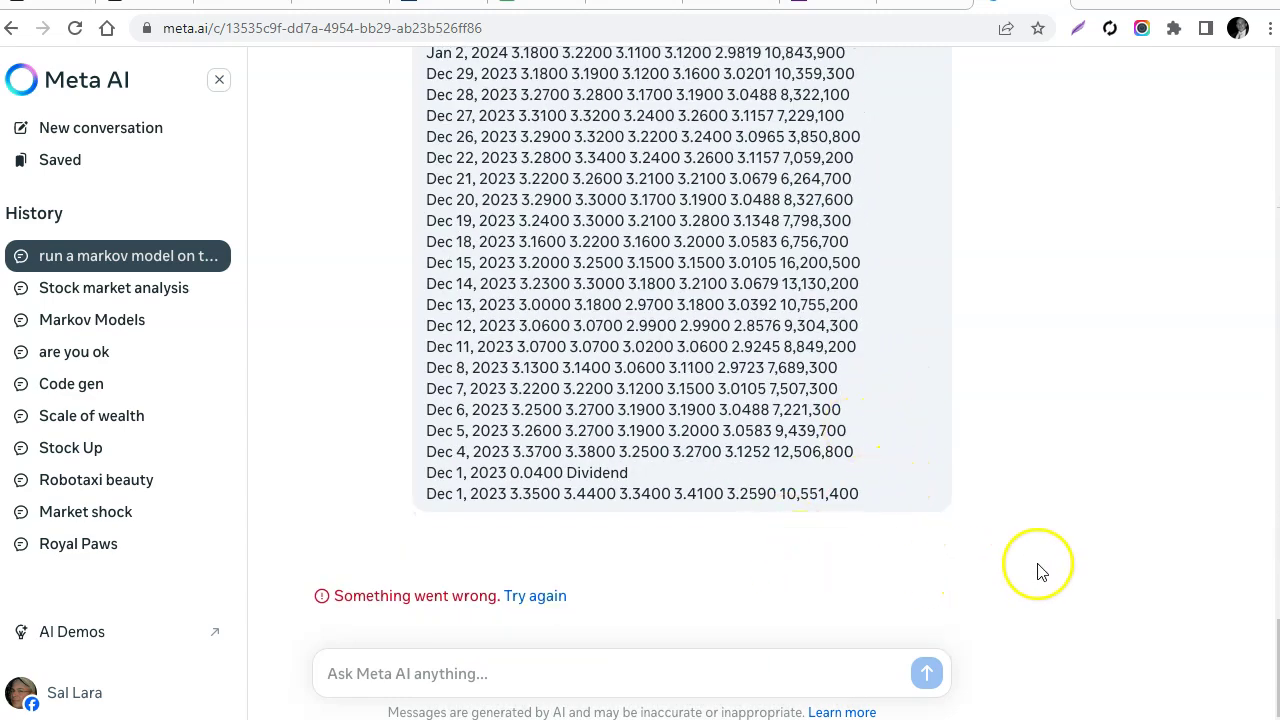
scroll(1037, 571, up, 5)
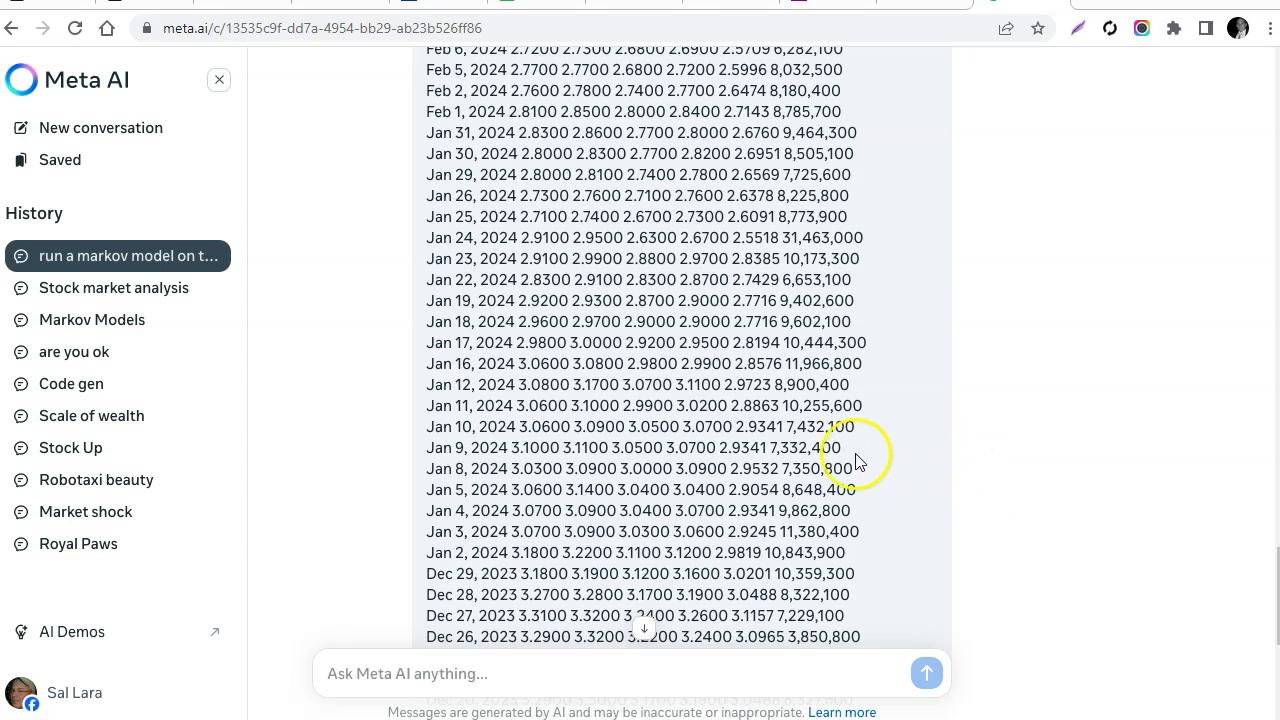
scroll(853, 470, up, 2)
scroll(857, 508, down, 2)
scroll(845, 555, up, 3)
drag(735, 432, 411, 86)
scroll(515, 390, up, 5)
scroll(515, 385, up, 20)
key(ctrl+c)
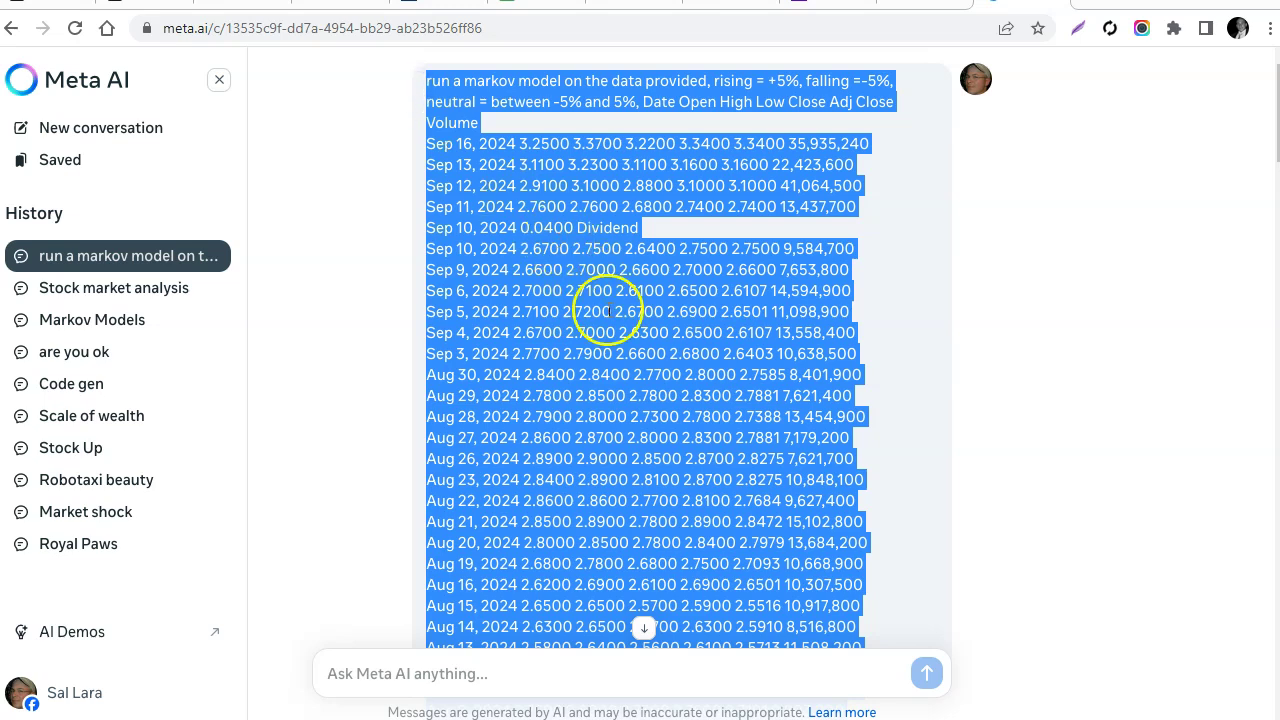
click(457, 674)
key(ctrl+v)
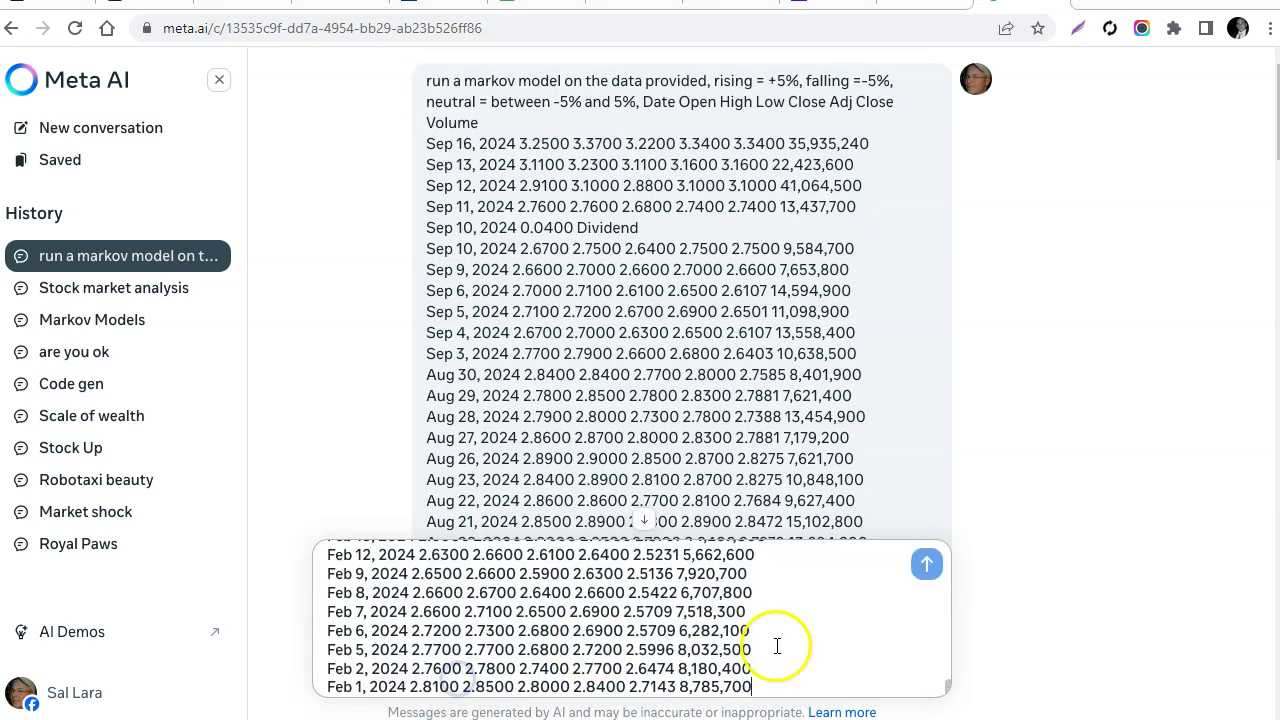
click(926, 564)
- Resend the prompt with a trimmed block of BTG price rows from May 1 to Aug 9
scroll(1116, 514, up, 10)
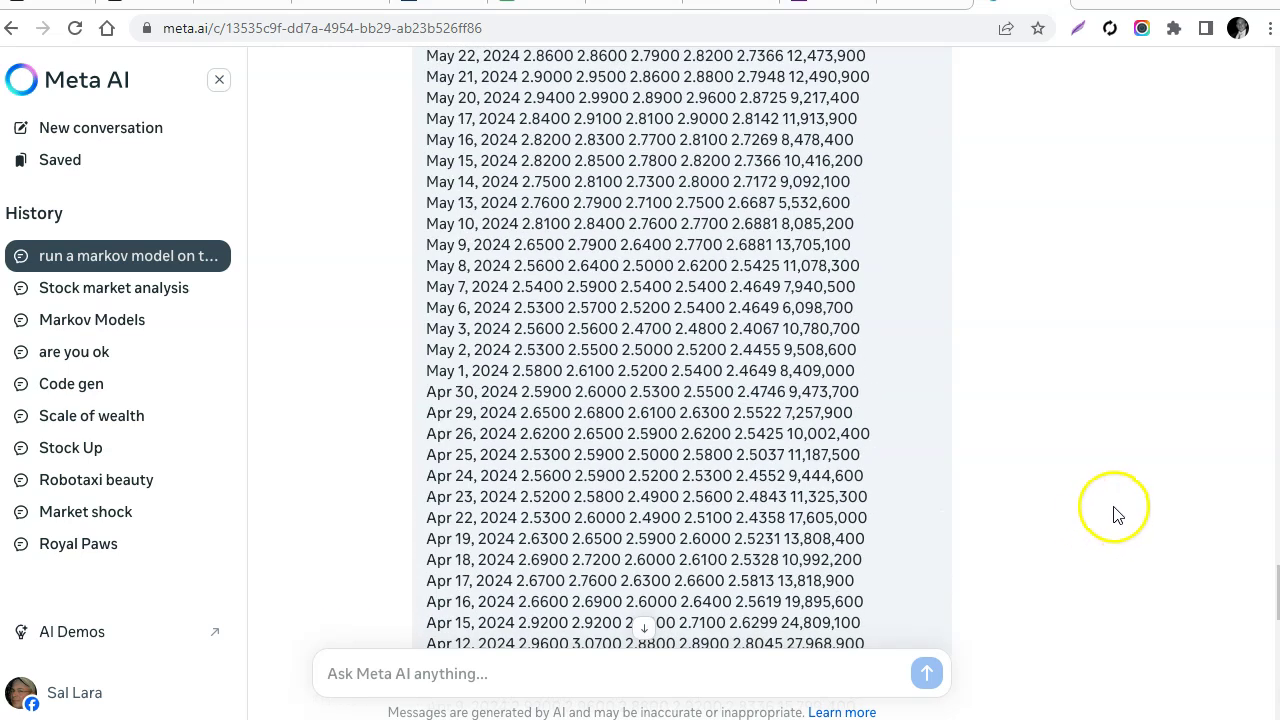
drag(857, 372, 405, 341)
key(ctrl+c)
scroll(514, 600, down, 4)
click(506, 660)
key(ctrl+v)
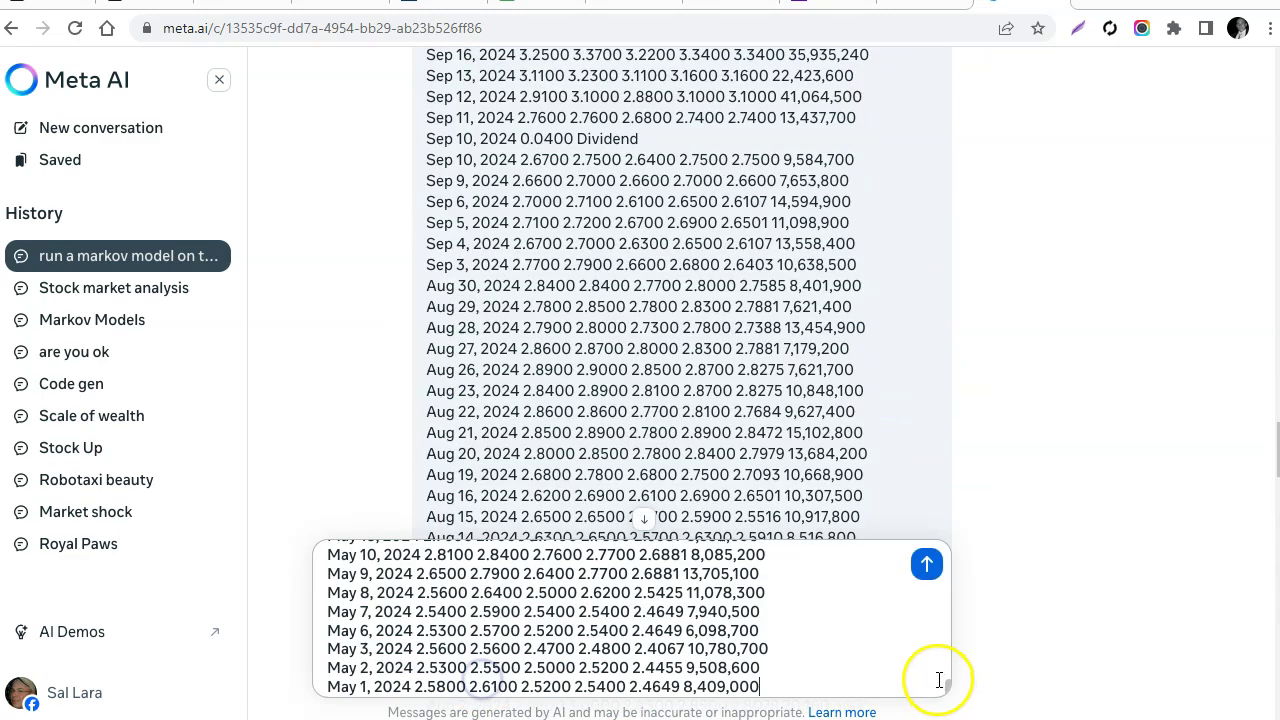
click(926, 564)
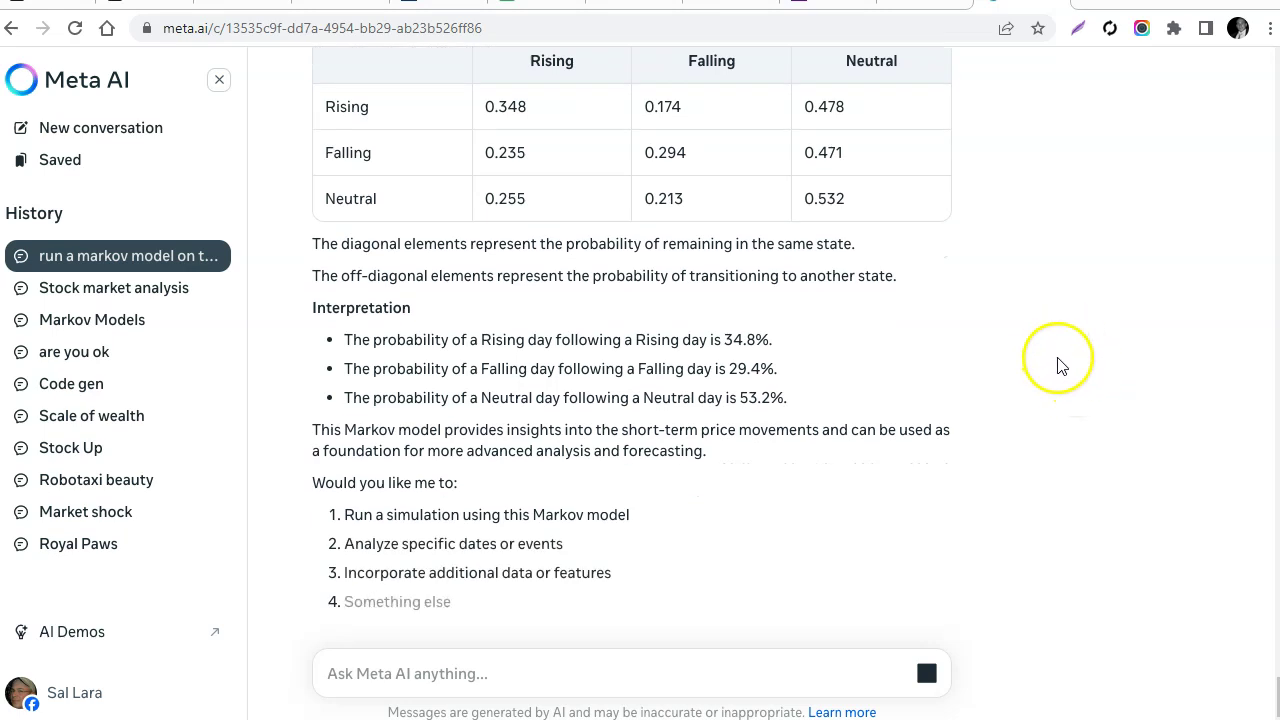
scroll(1076, 437, up, 2)
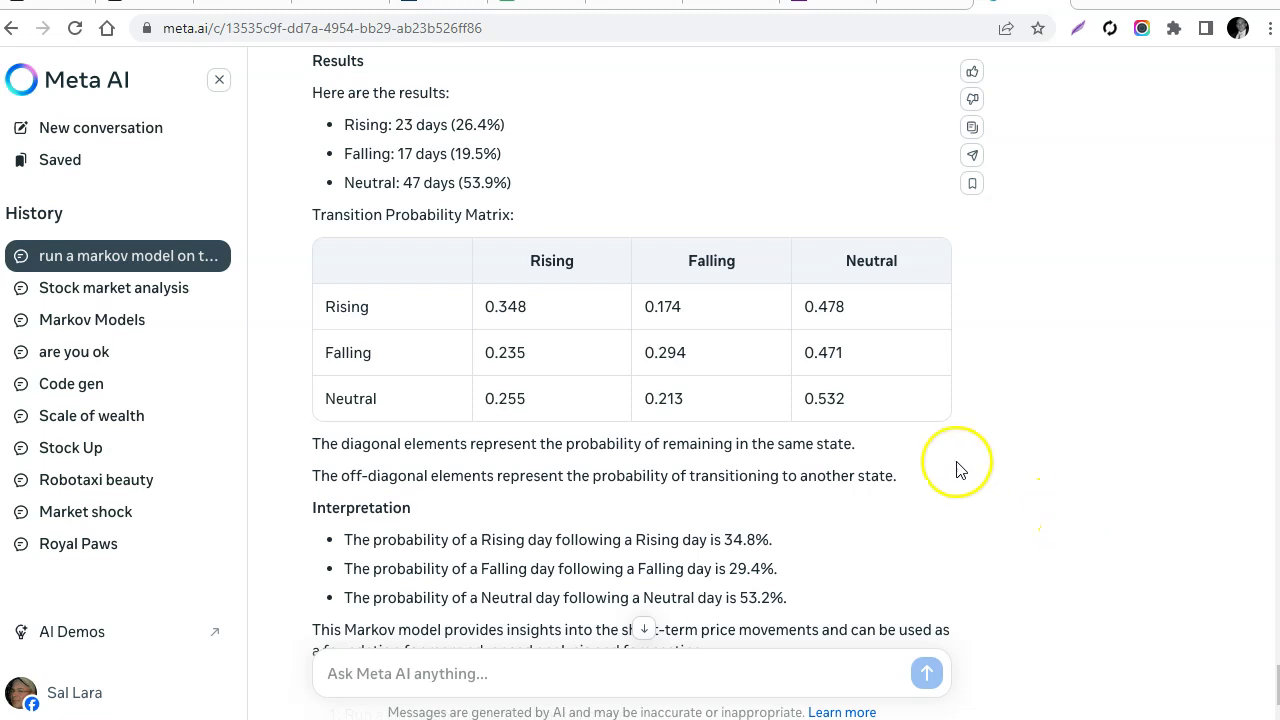
click(498, 306)
double_click(498, 306)
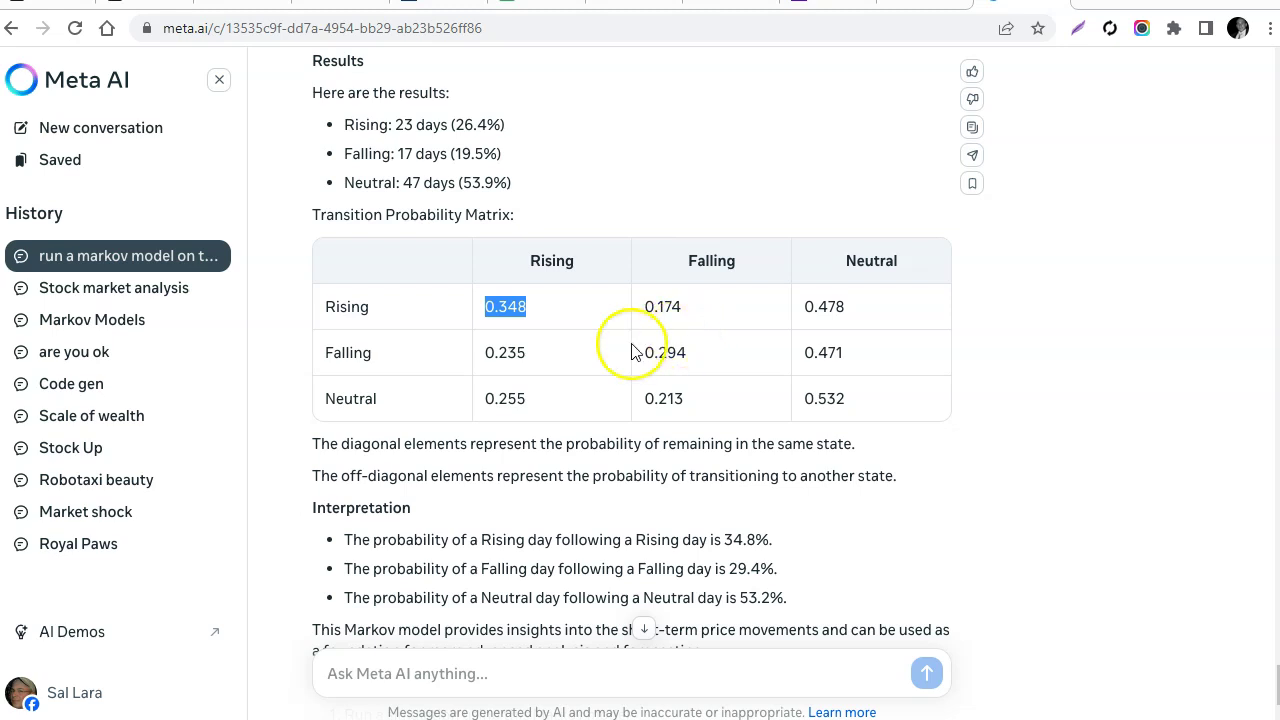
double_click(832, 308)
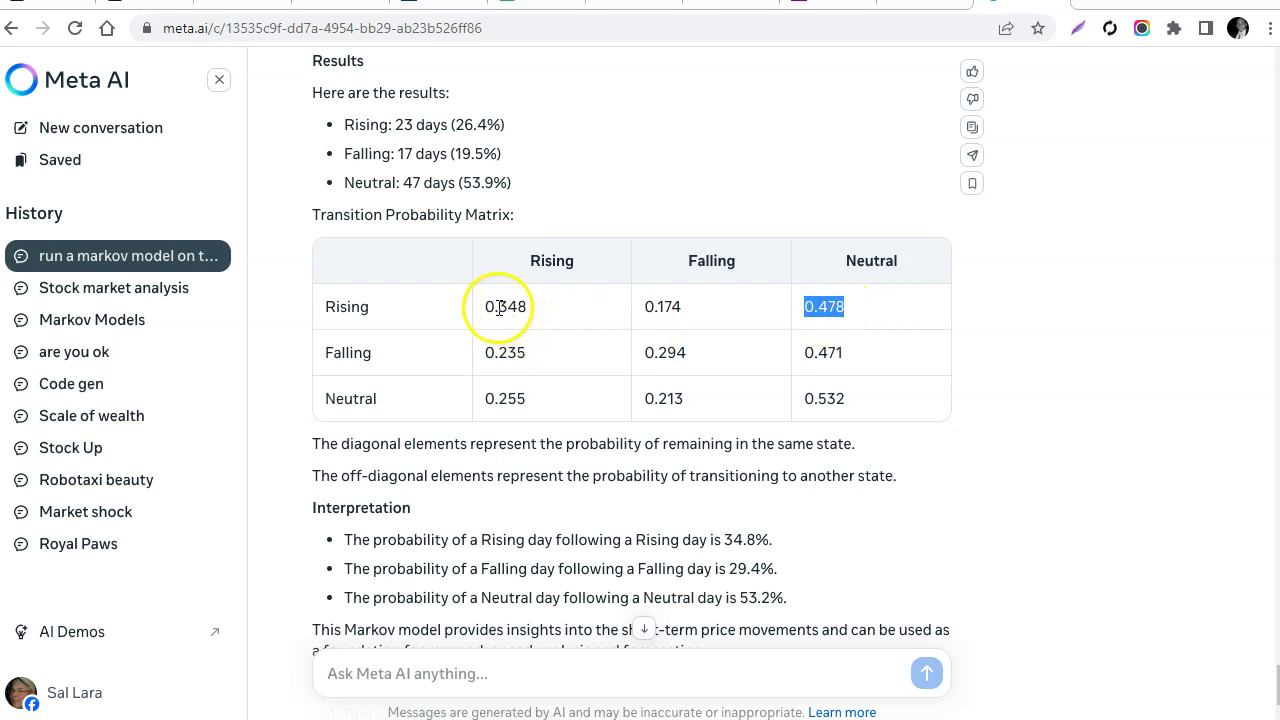
double_click(663, 306)
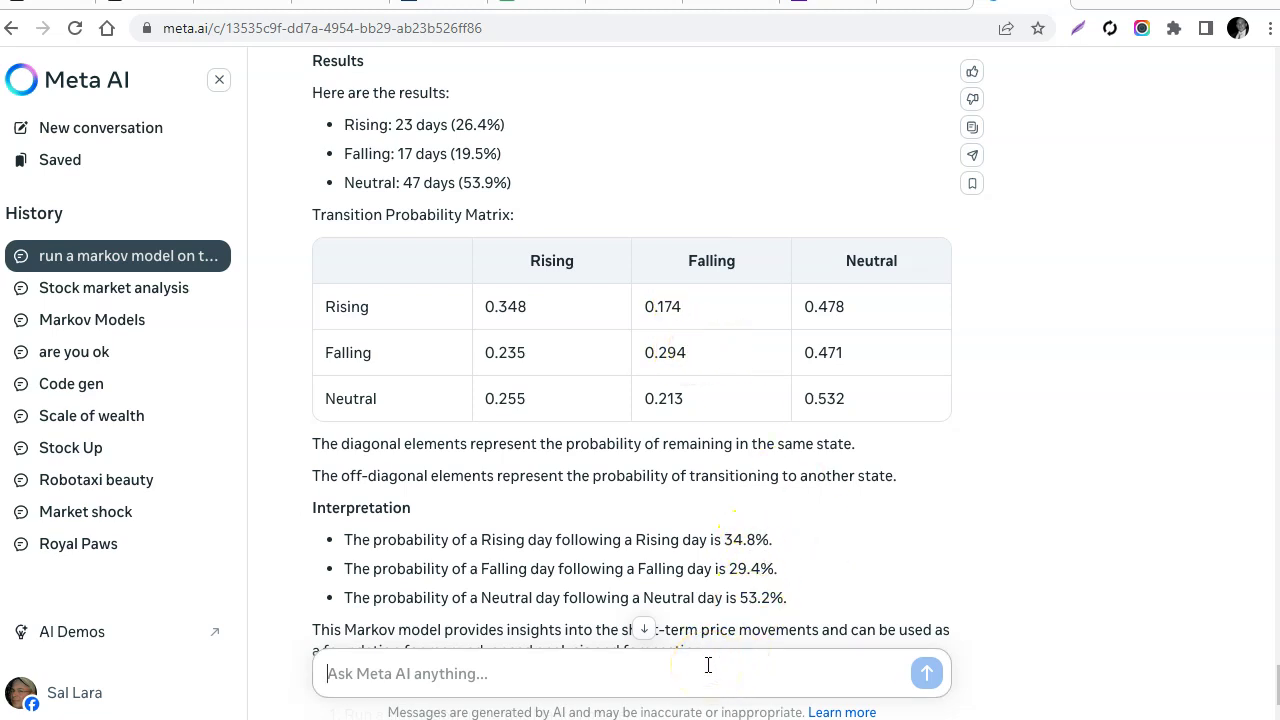
- Resend the Markov prompt with falling at -1% and neutral between -1% and 5%
key(ctrl+v)
scroll(829, 600, up, 15)
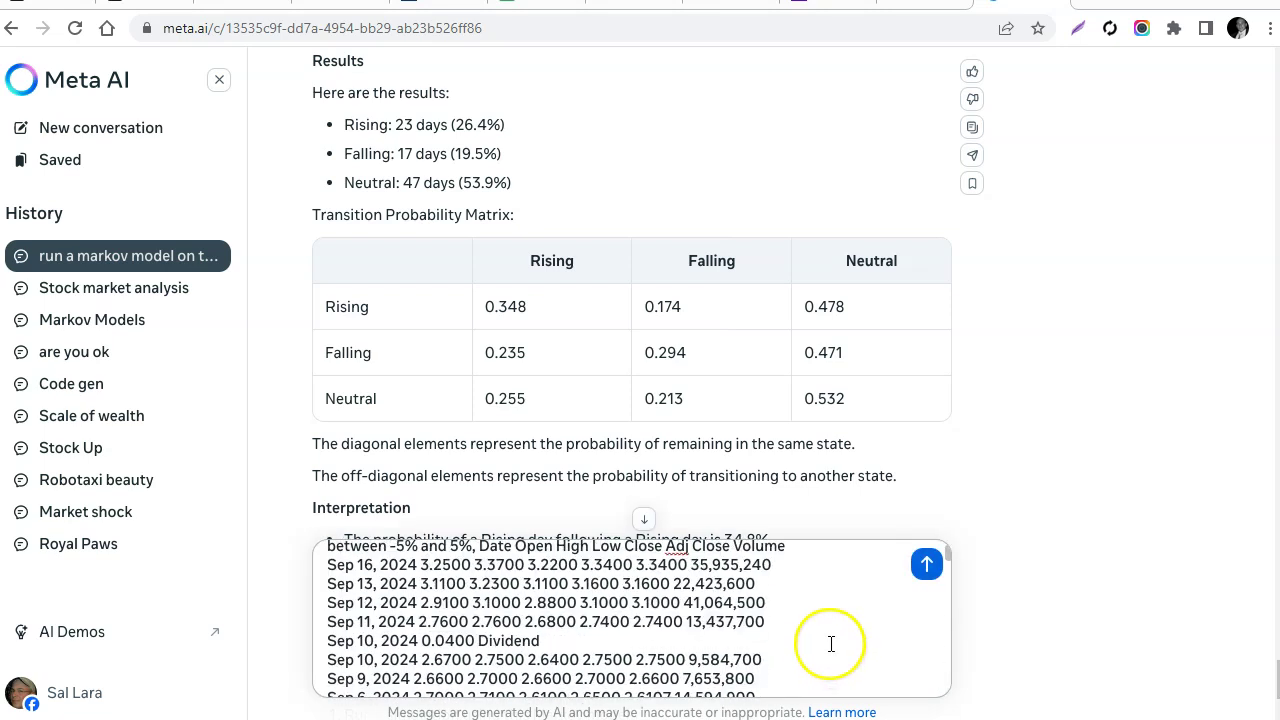
scroll(831, 643, up, 1)
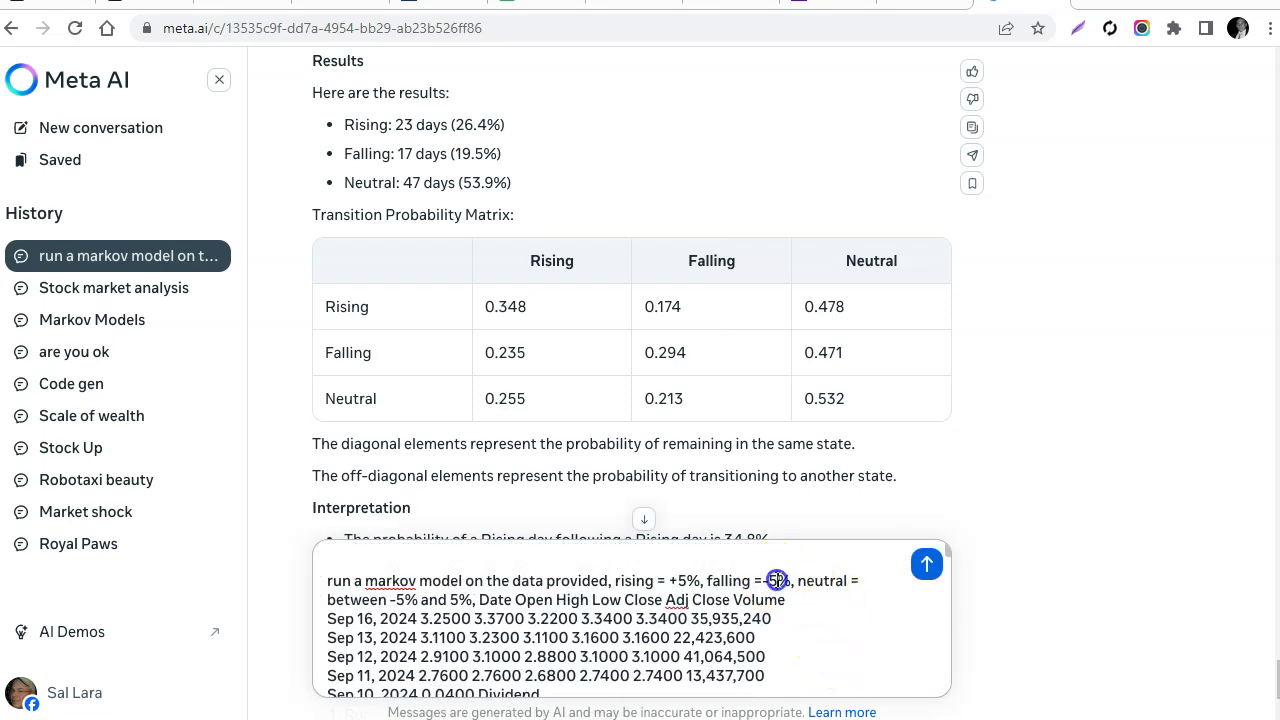
text(1)
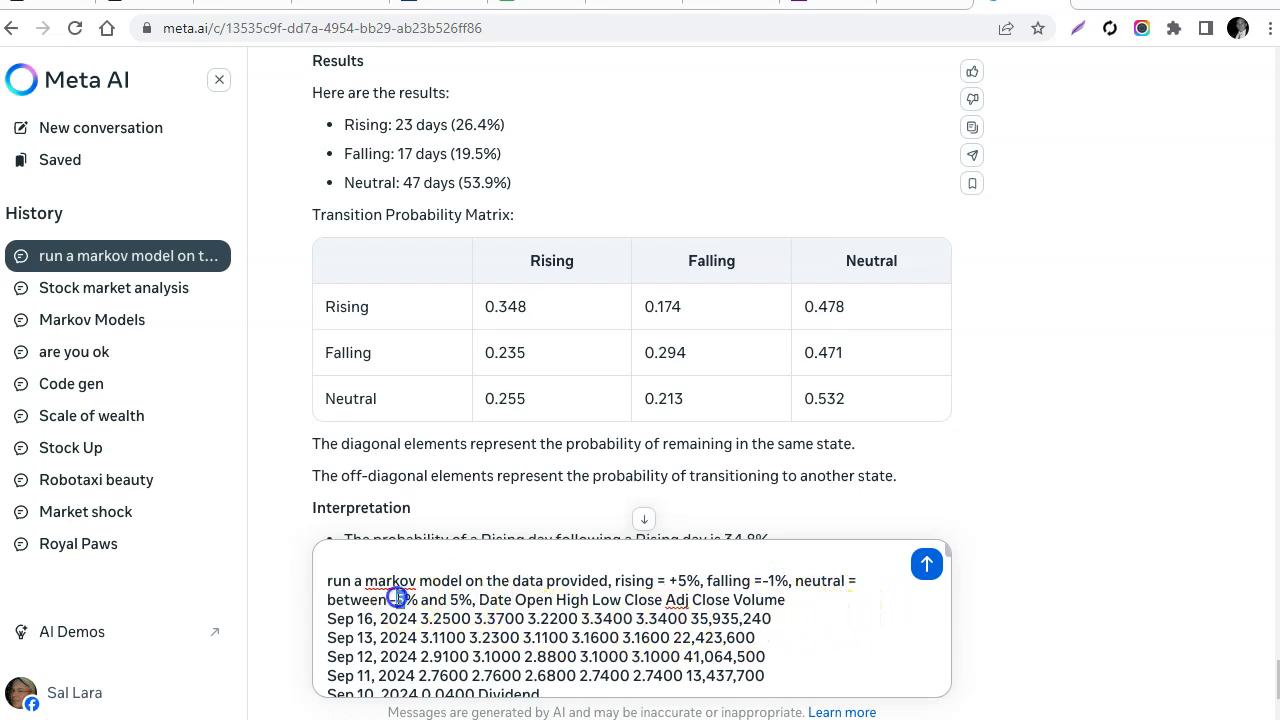
text(1)
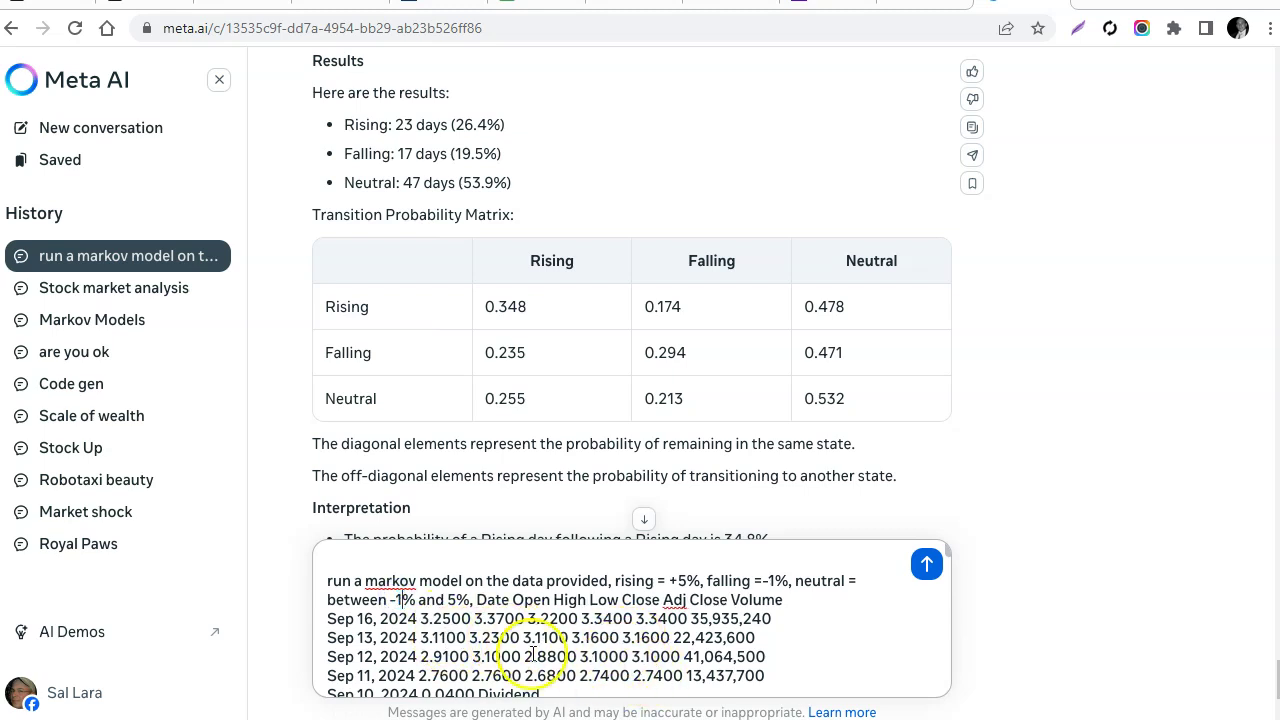
click(927, 566)
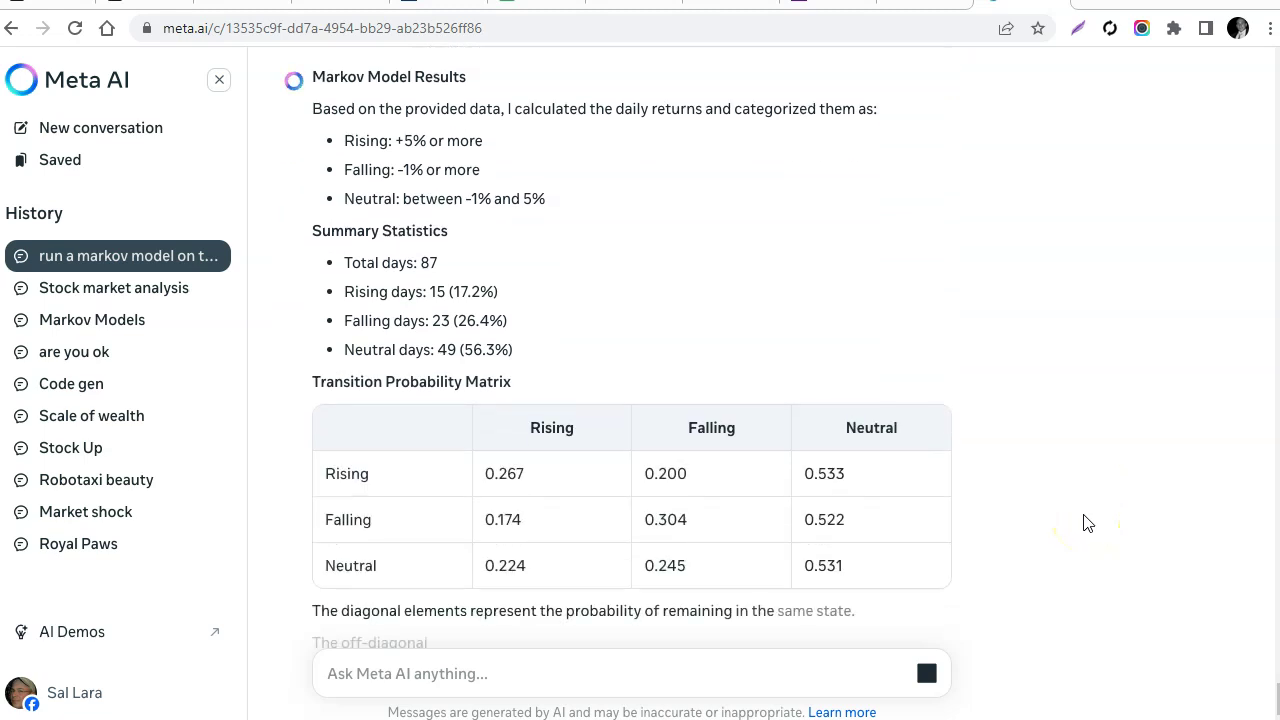
double_click(509, 471)
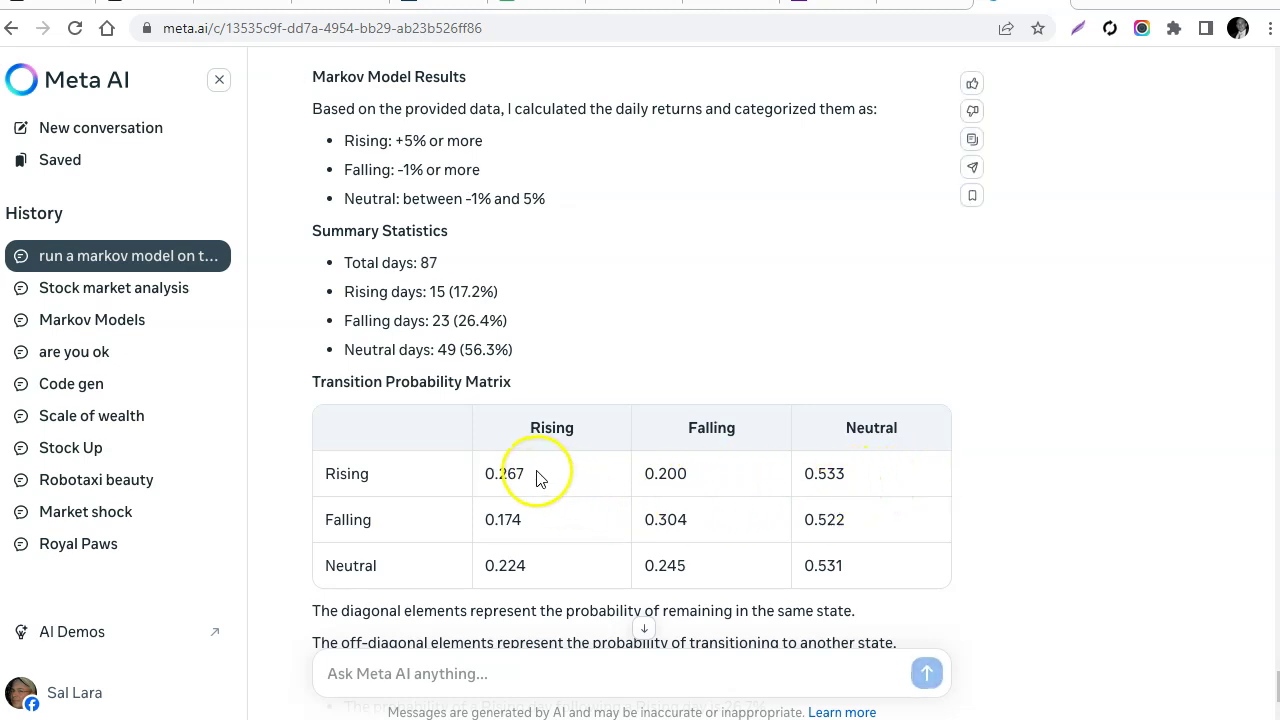
drag(817, 476, 917, 478)
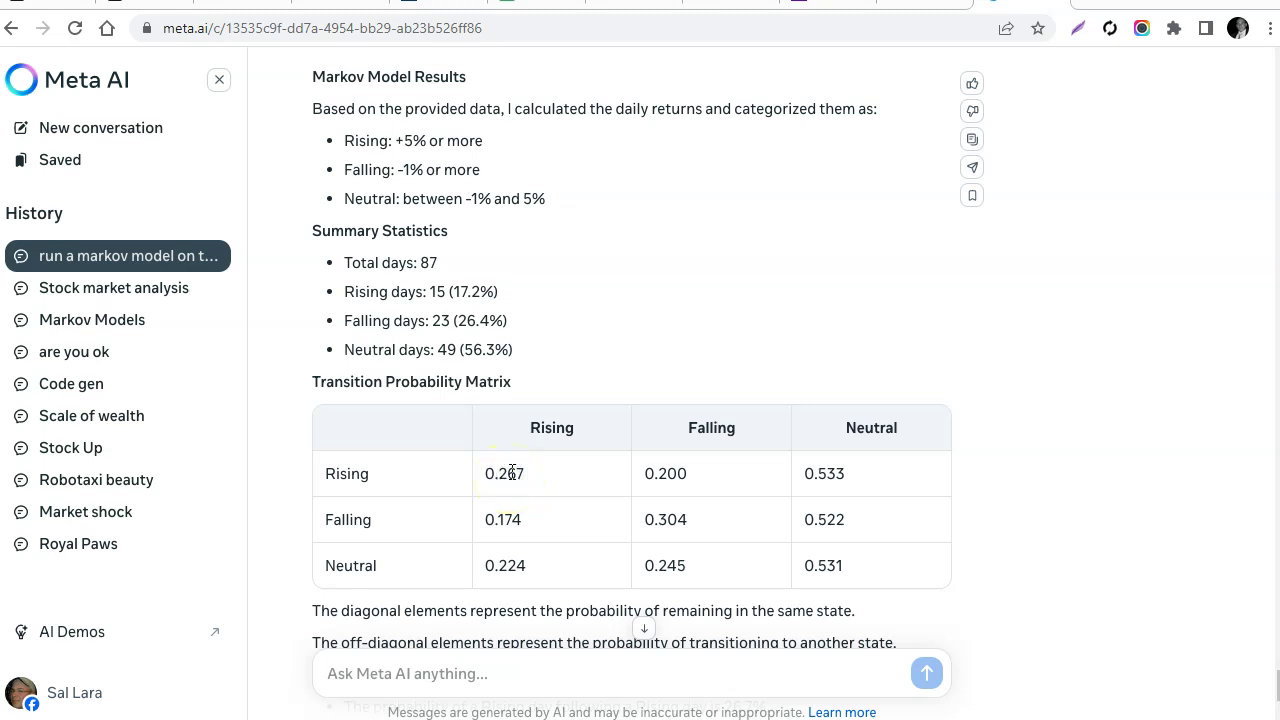
scroll(514, 473, down, 2)
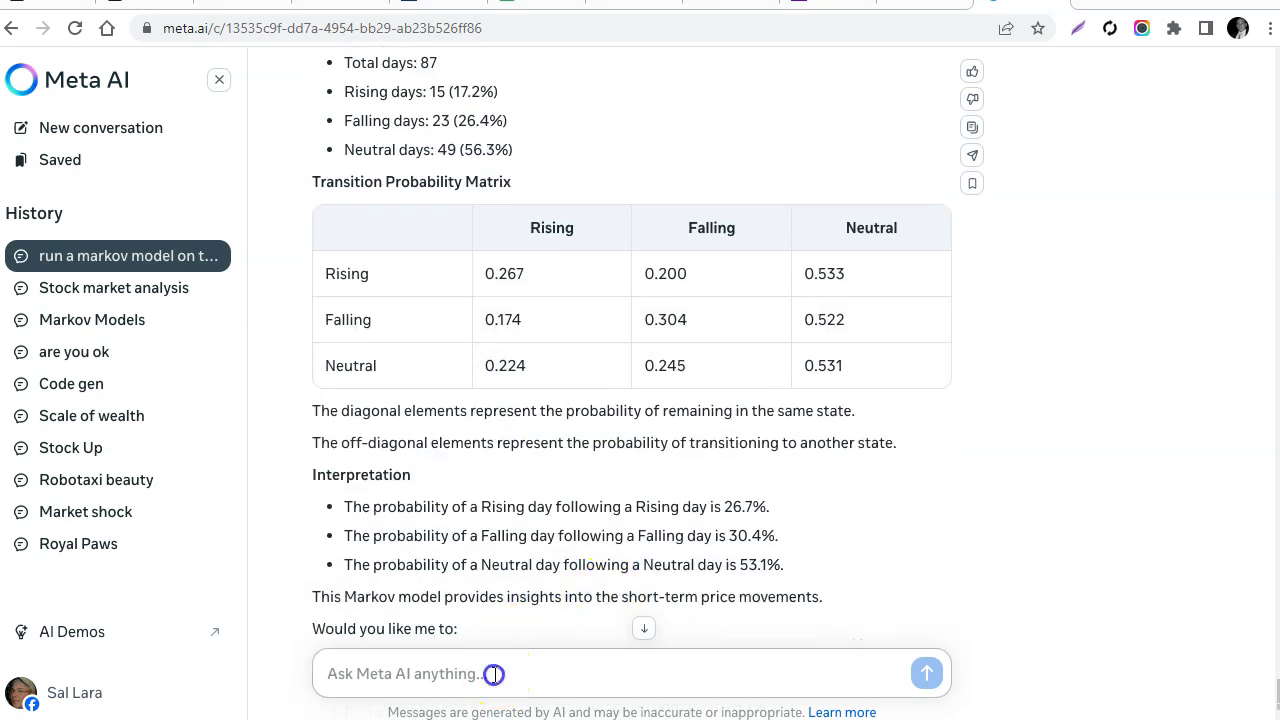
click(500, 666)
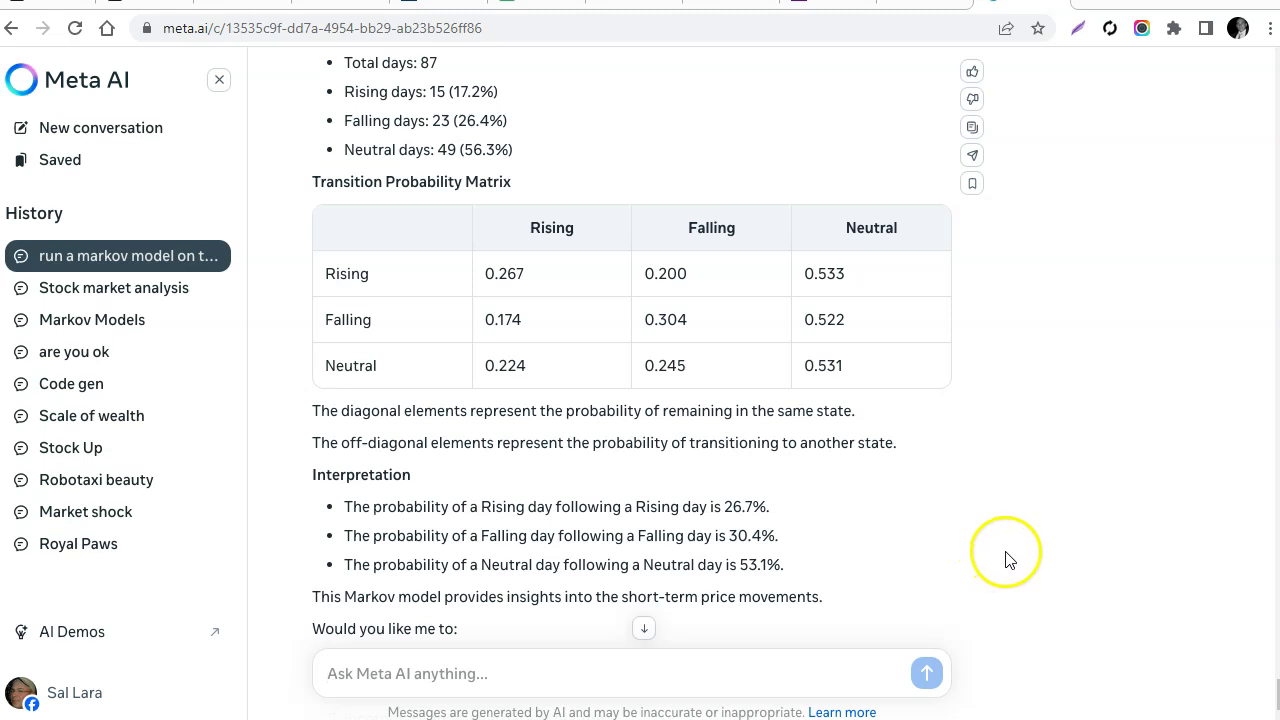
double_click(666, 274)
scroll(1037, 509, up, 1)
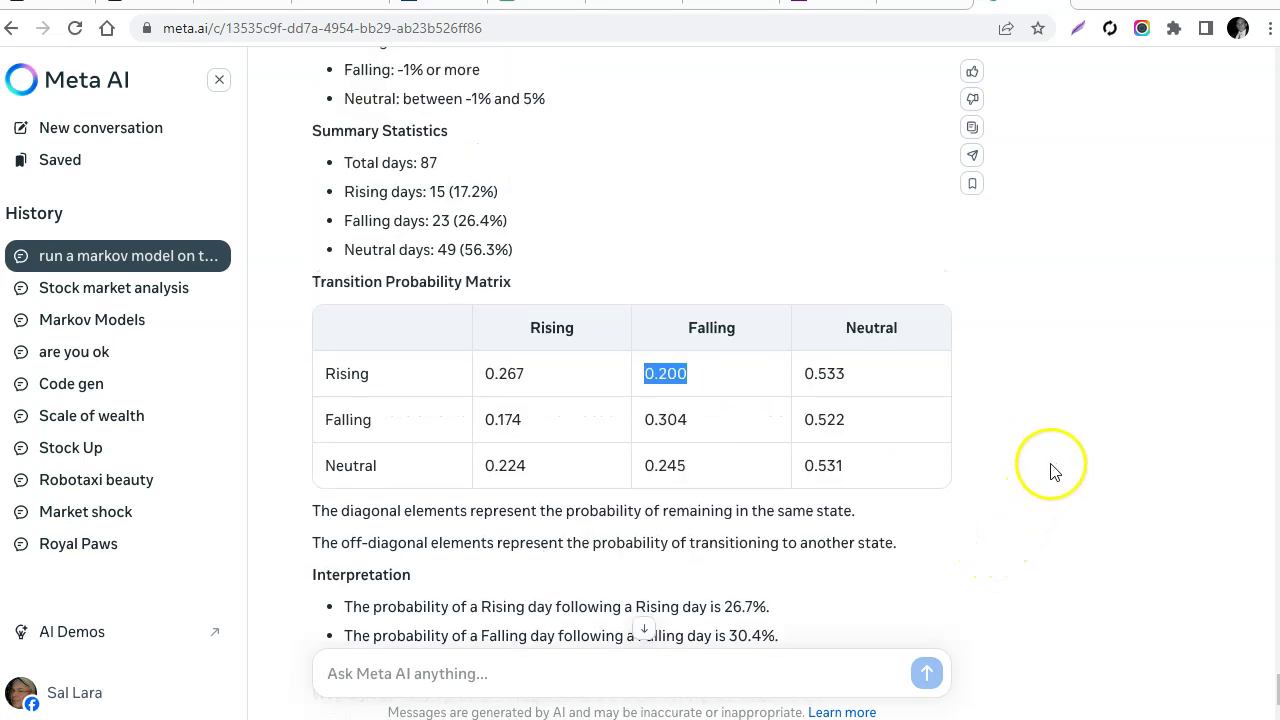
click(345, 375)
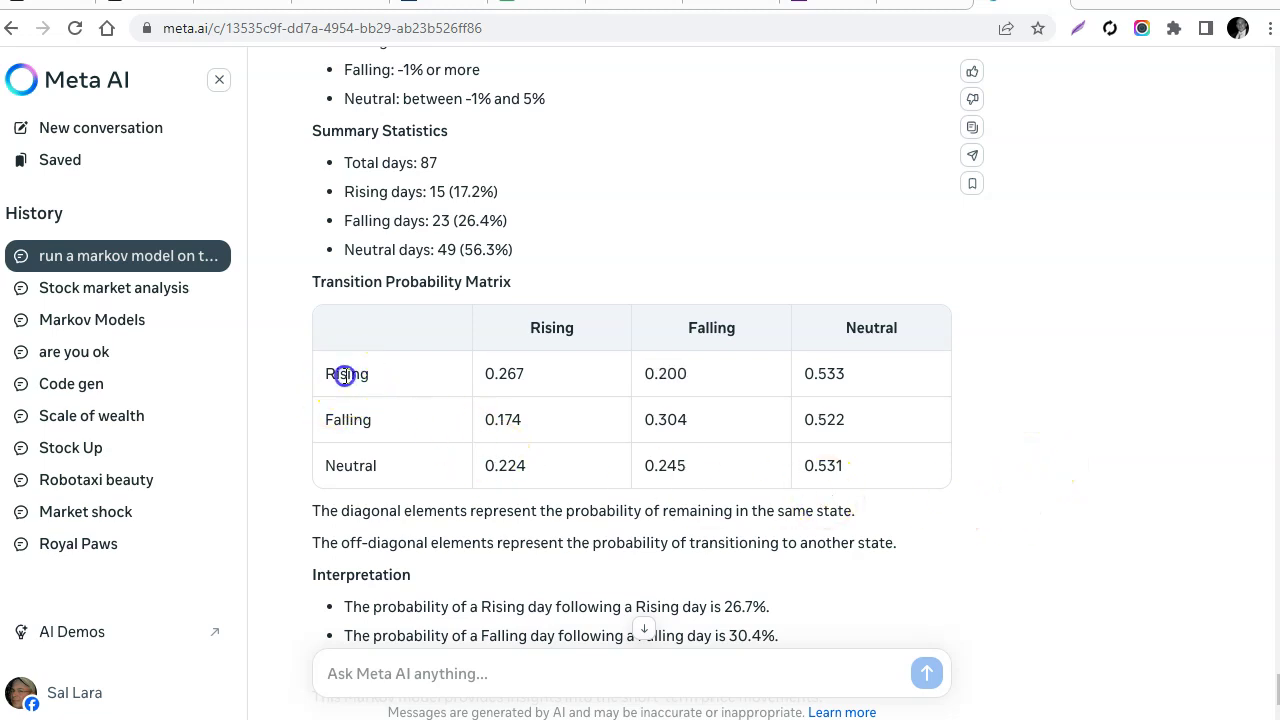
double_click(665, 376)
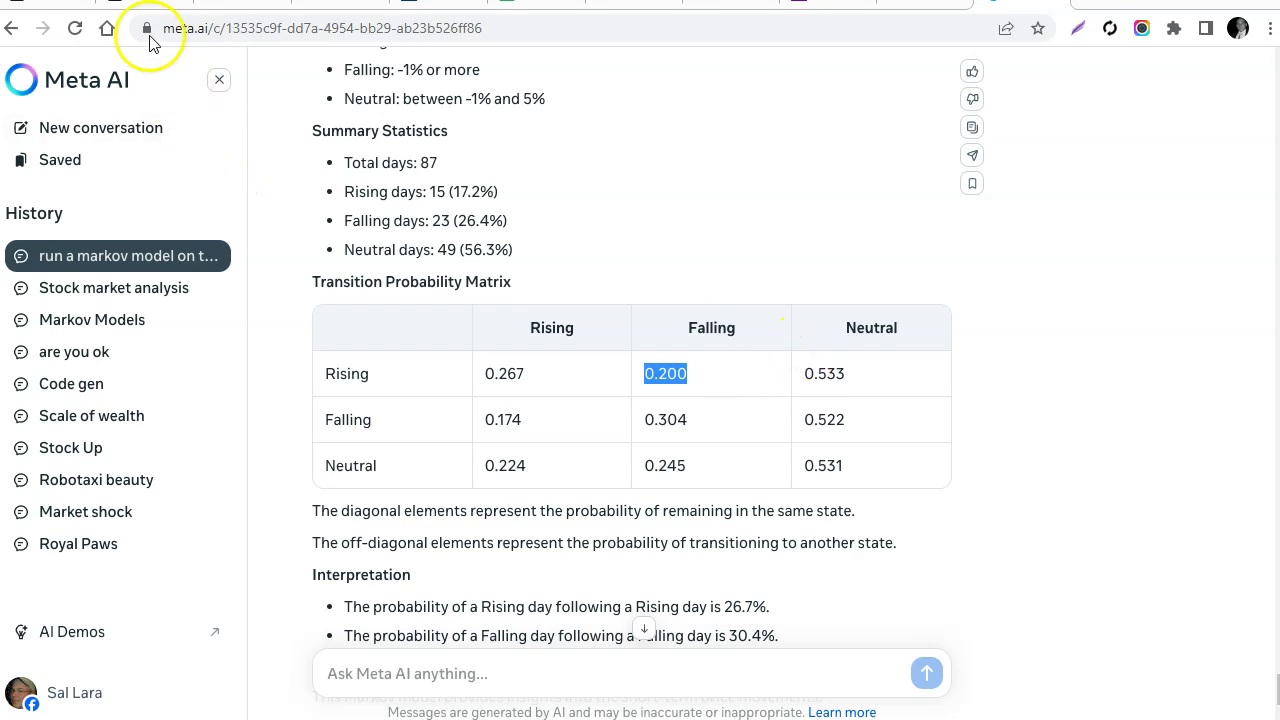
key(alt+Tab)
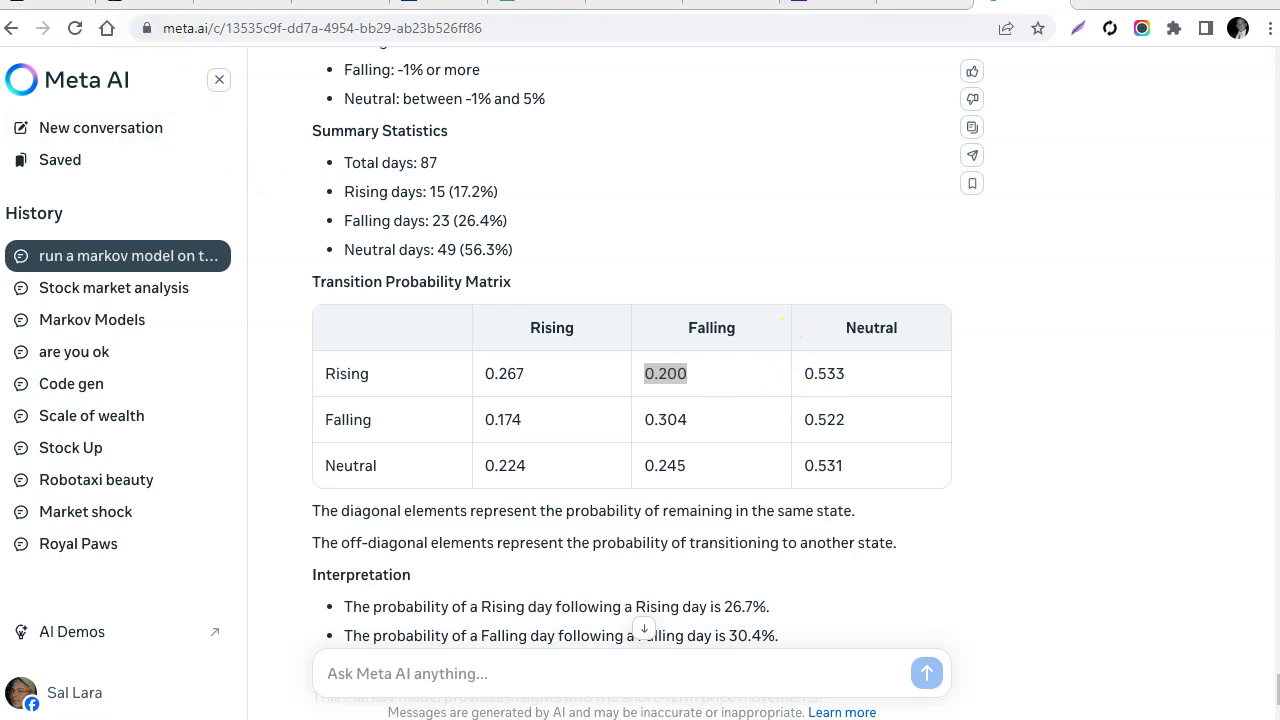
- Return to the TradingView BTG chart and pan back to the 2022–2023 prices
click(127, 8)
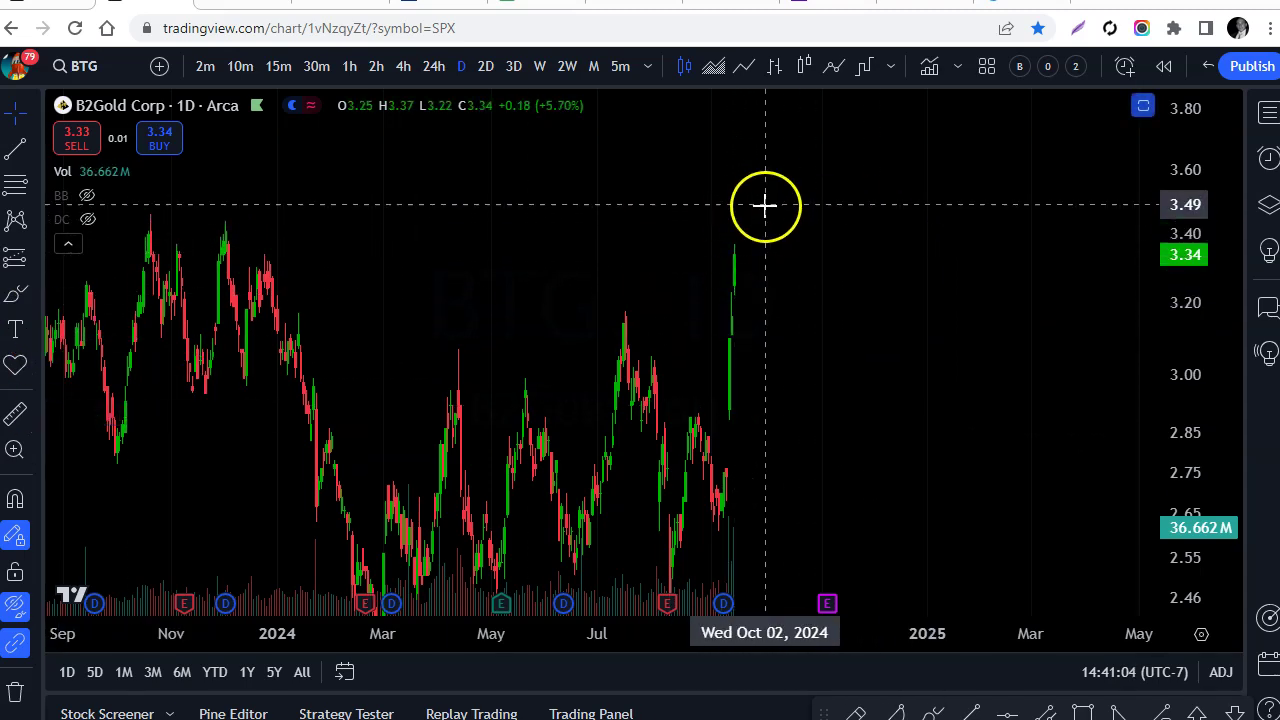
drag(409, 340, 837, 326)
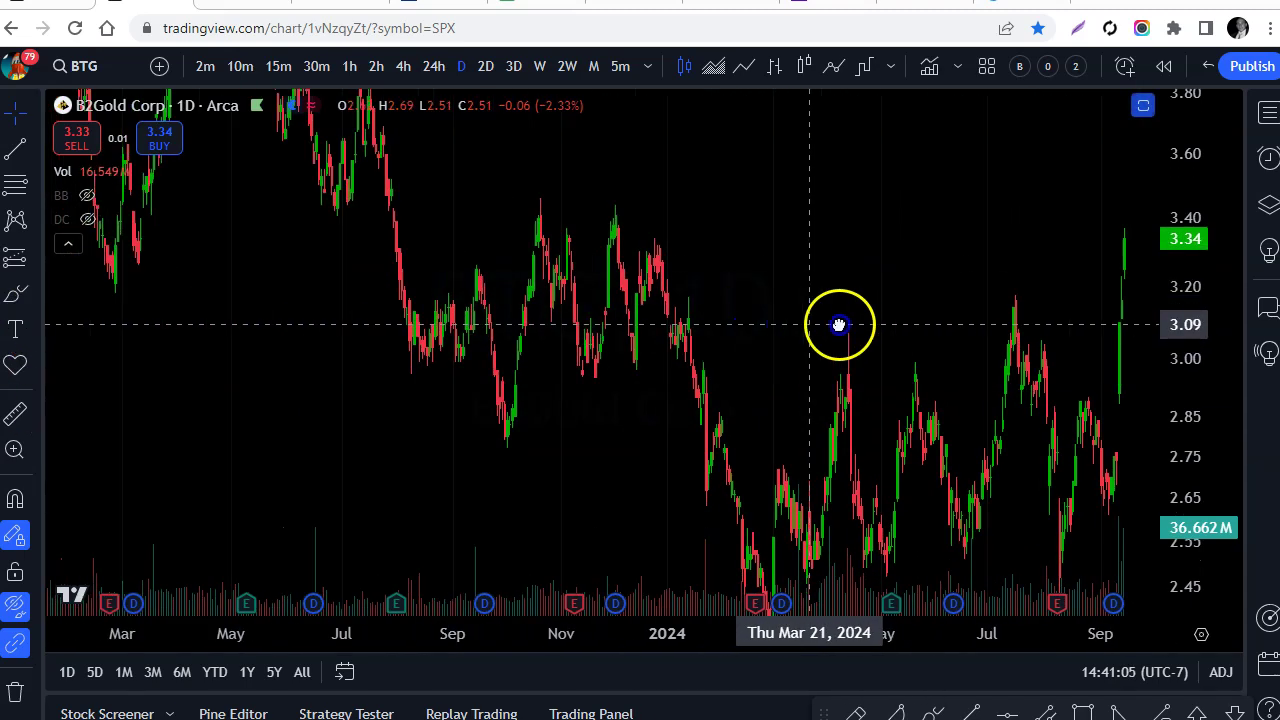
scroll(830, 317, up, 2)
scroll(491, 320, up, 5)
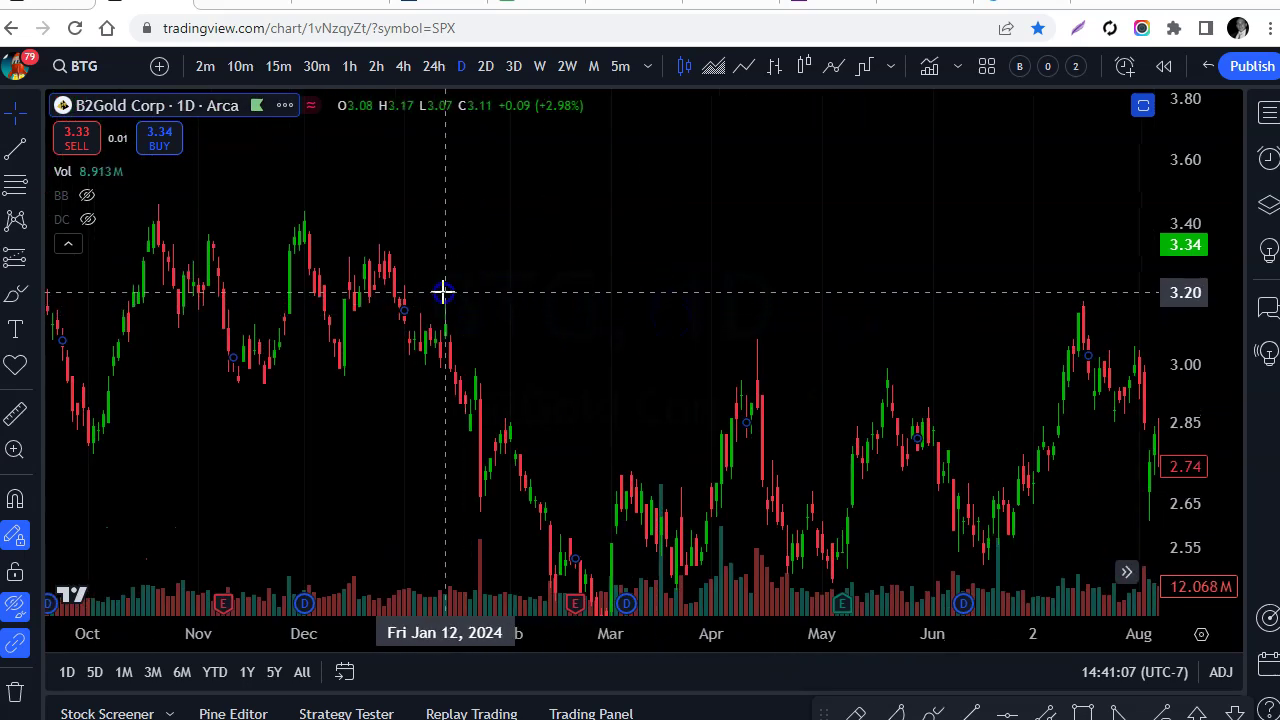
drag(567, 290, 779, 287)
scroll(780, 287, up, 1)
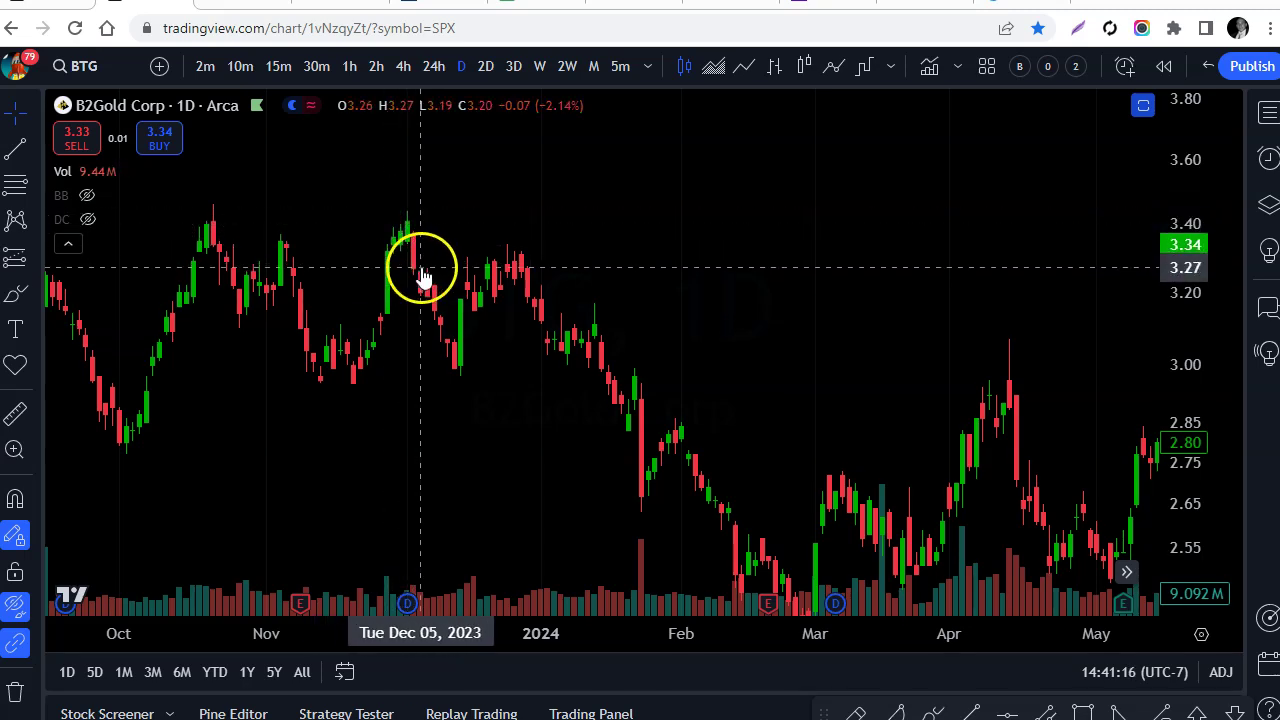
scroll(503, 294, down, 5)
drag(509, 294, 574, 491)
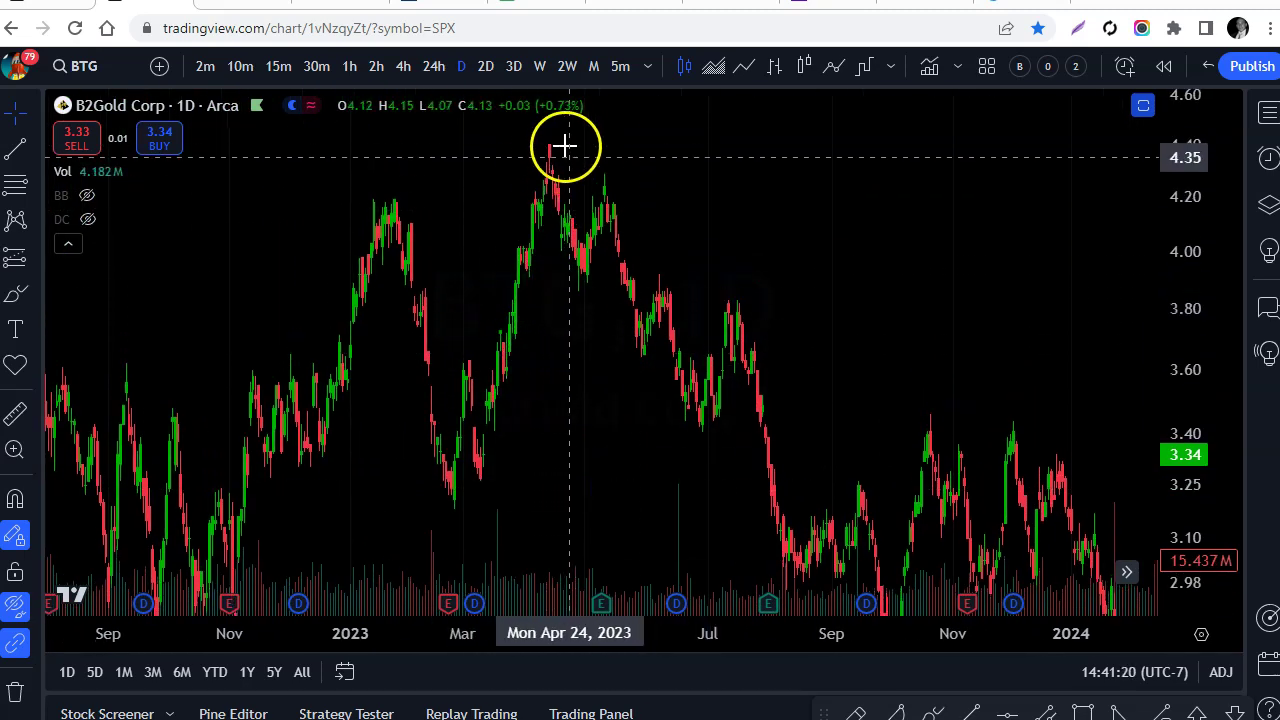
- Pan forward to the 2024 candles, framing March onward up to the 3.34 close
drag(740, 296, 410, 230)
drag(674, 266, 614, 266)
drag(748, 269, 591, 269)
drag(716, 293, 535, 214)
drag(924, 366, 846, 363)
click(886, 366)
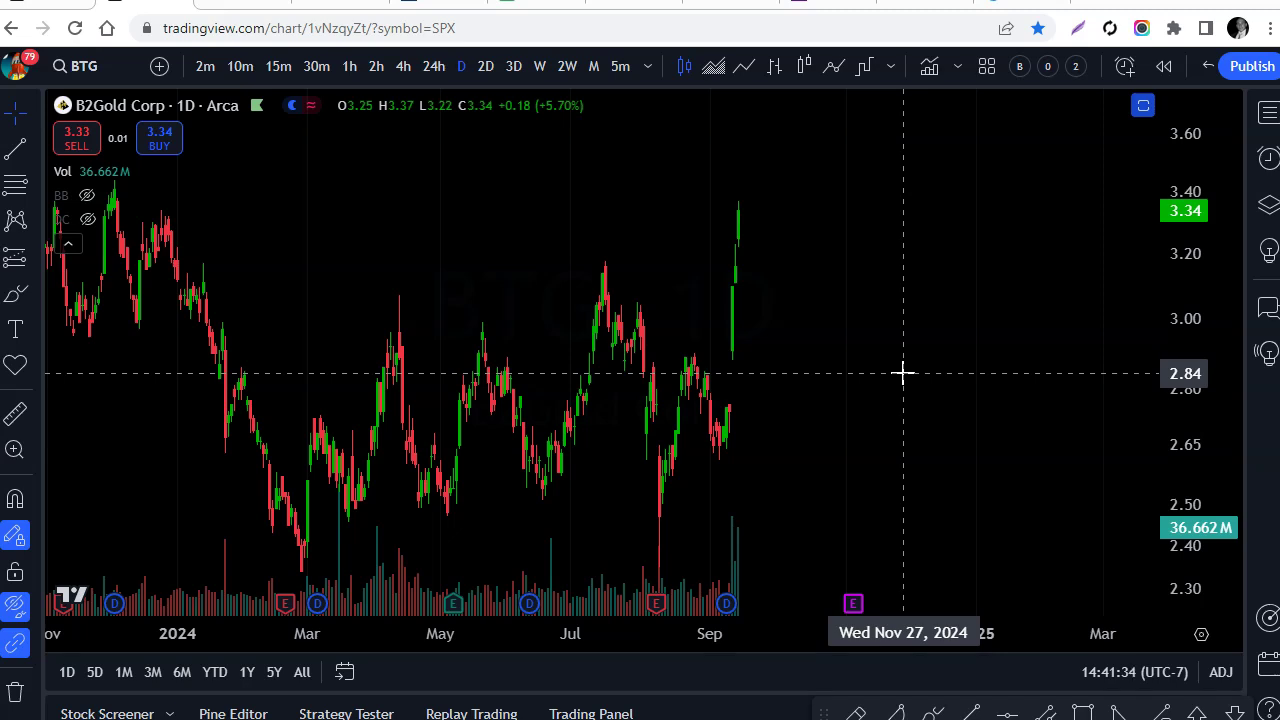
drag(891, 360, 783, 340)
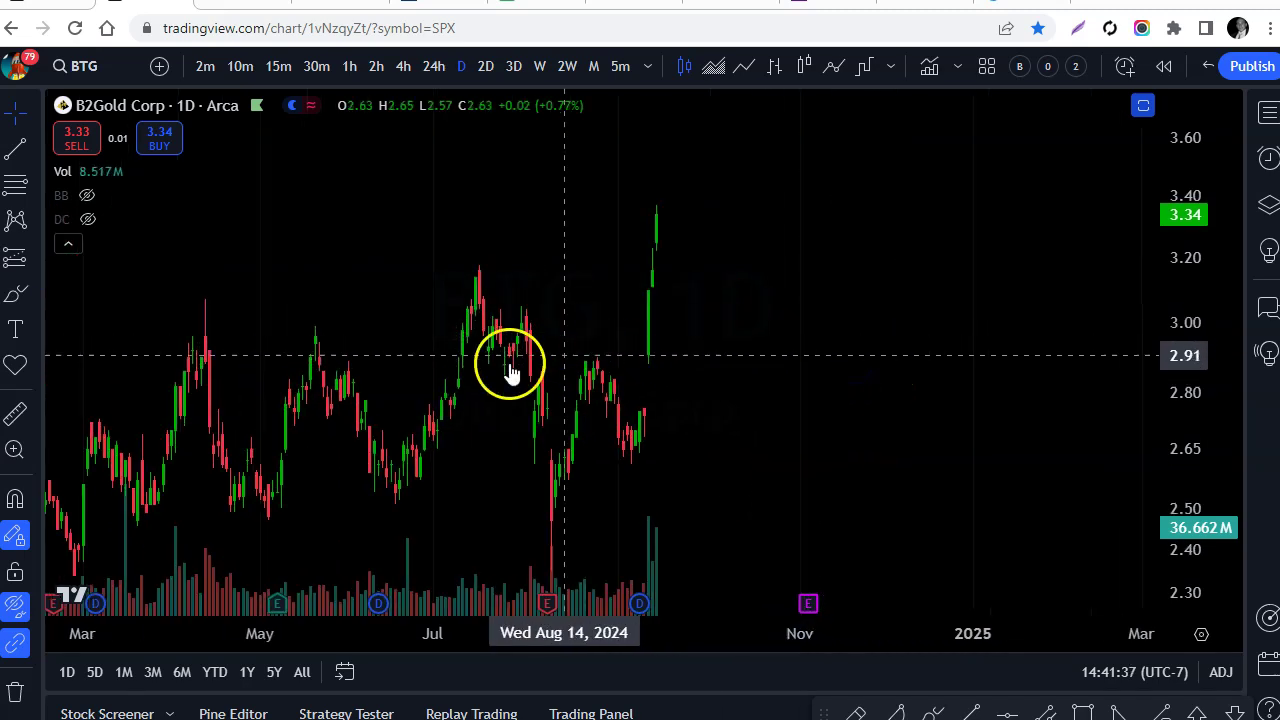
drag(716, 269, 720, 280)
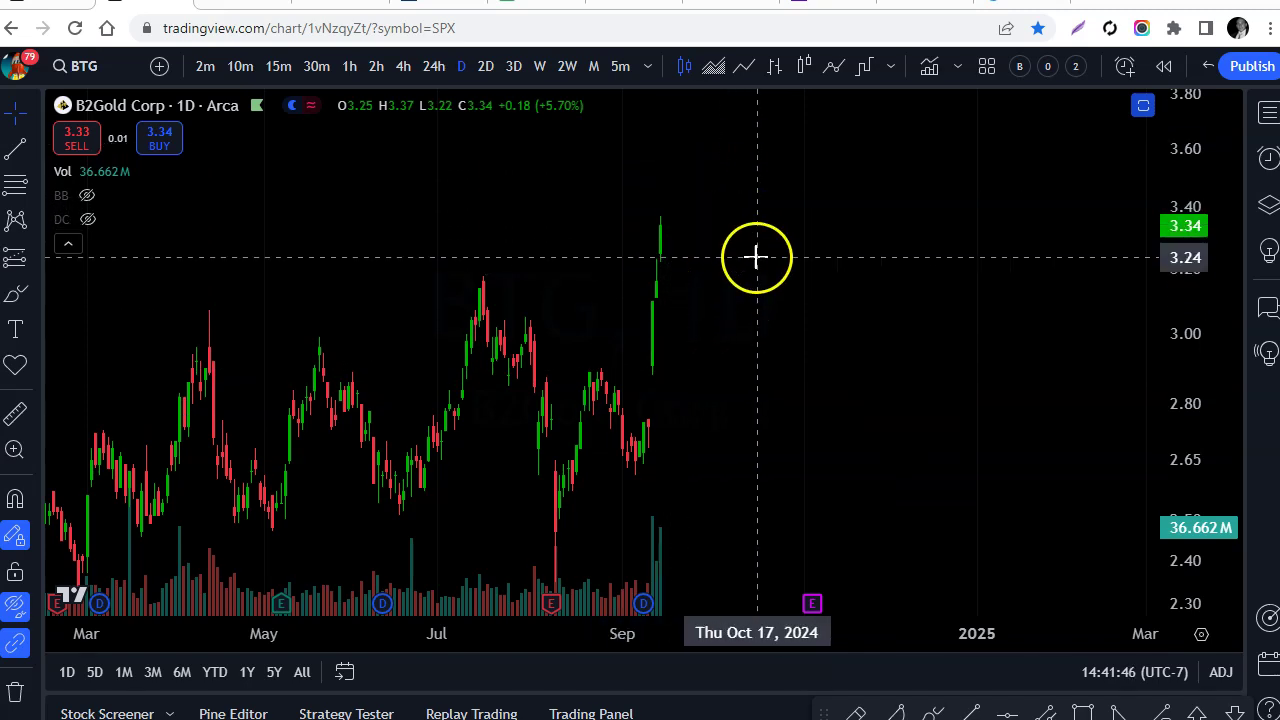
scroll(783, 278, up, 1)
scroll(707, 450, left, 2)
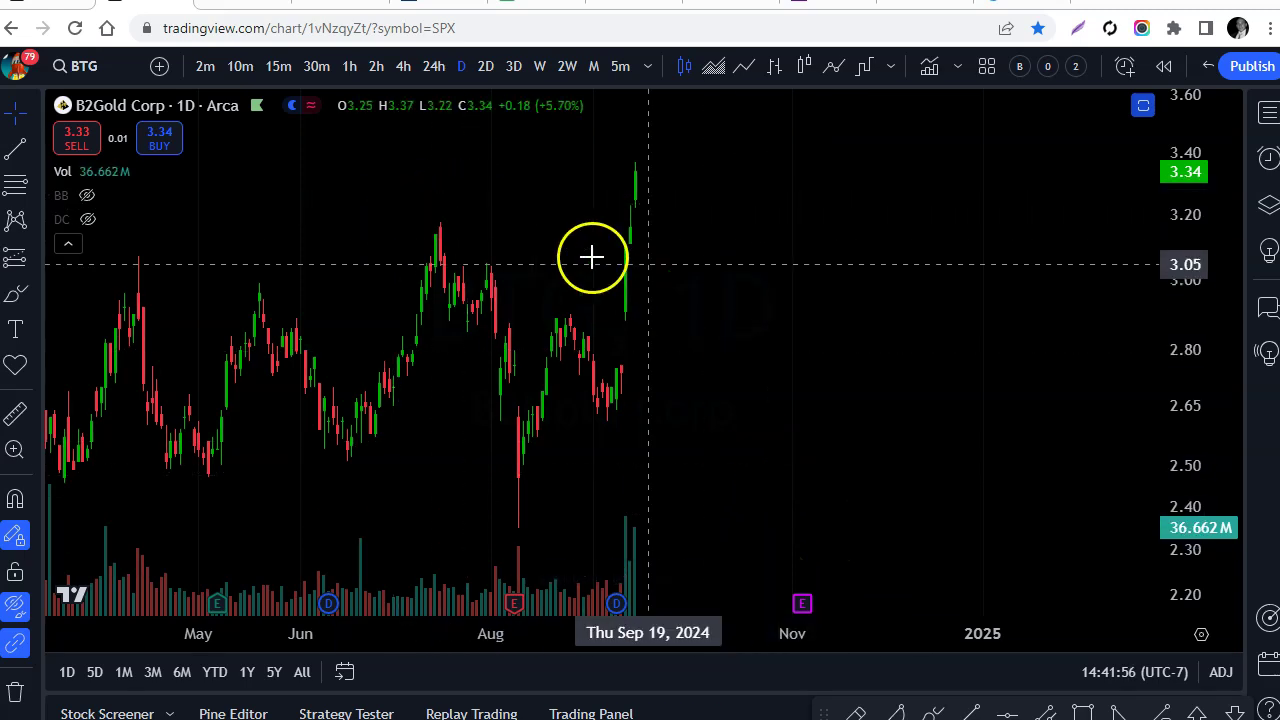
drag(591, 257, 803, 271)
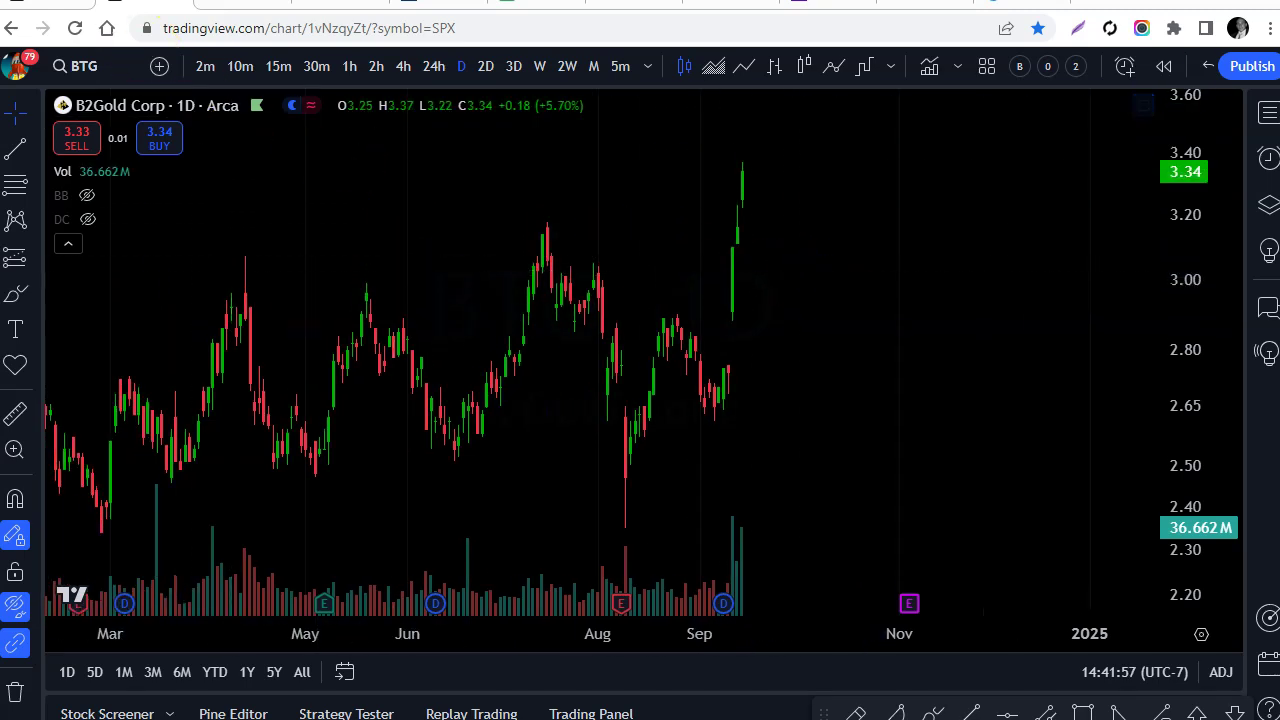